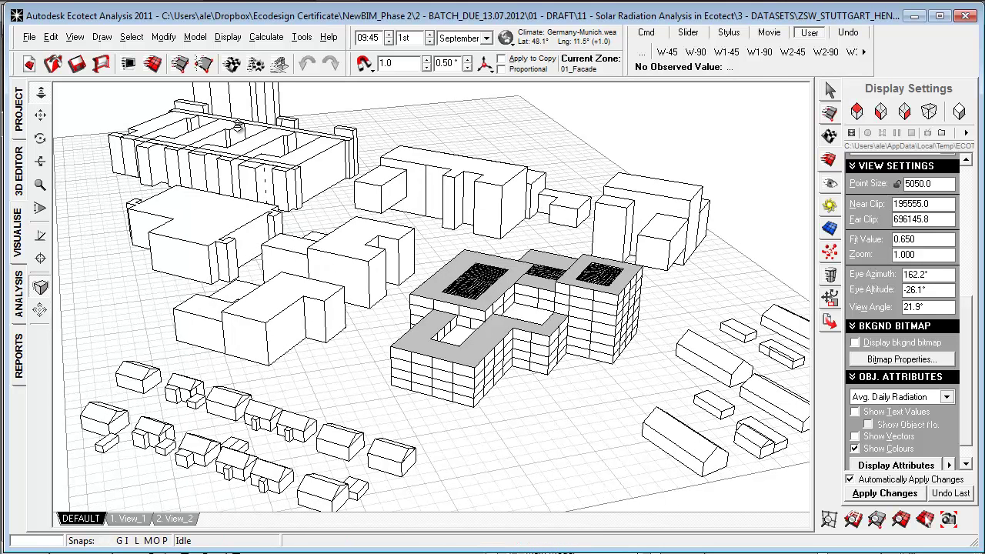
Display the Avg. Daily Radiation object attribute values on the building model
right_click_drag(349, 348, 326, 398)
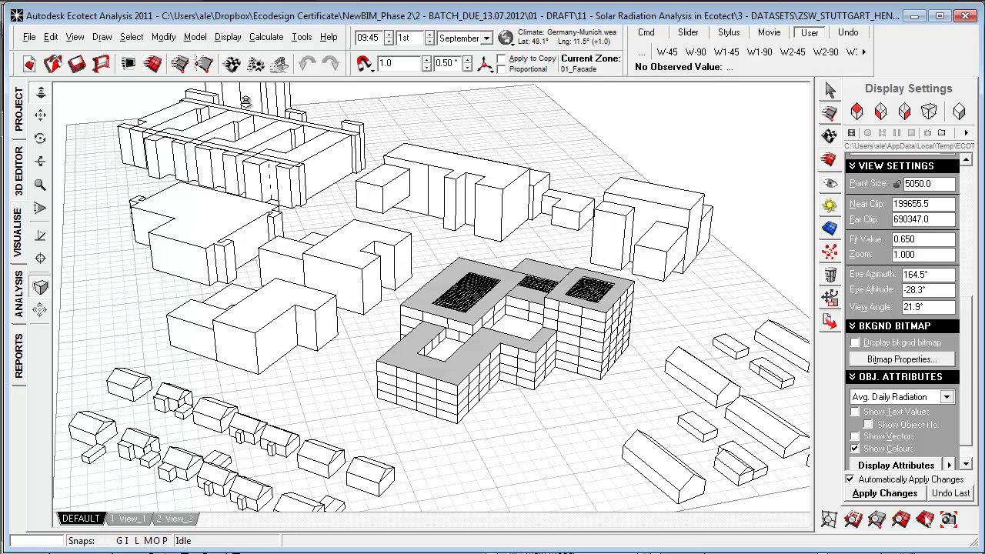
left_click(229, 38)
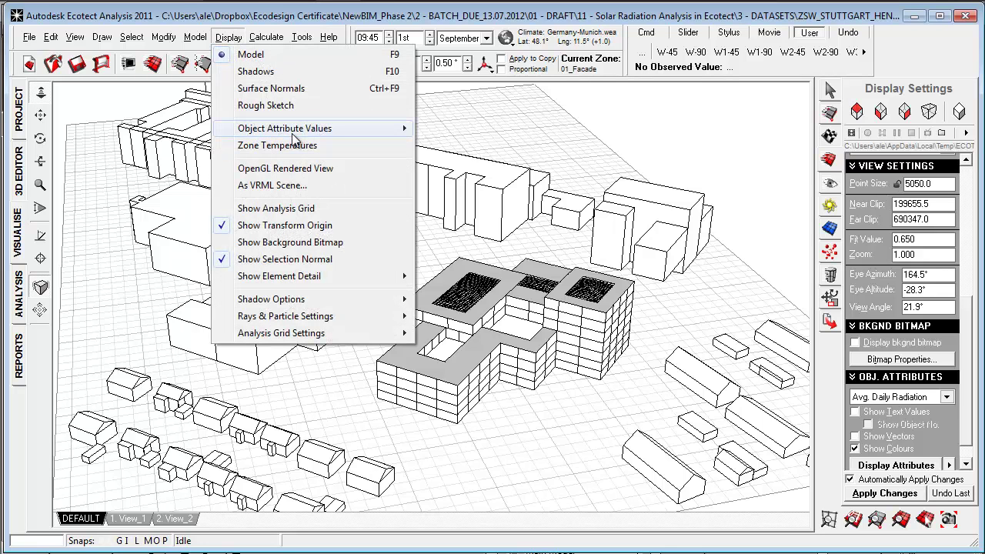
mouse_move(298, 131)
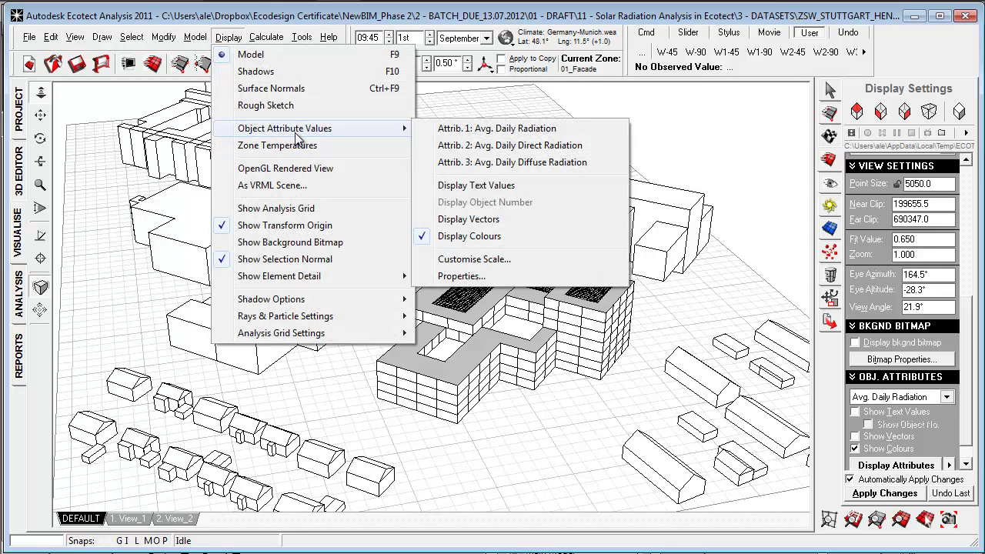
left_click(506, 135)
right_click_drag(450, 370, 522, 416)
scroll(455, 384, "up", 2)
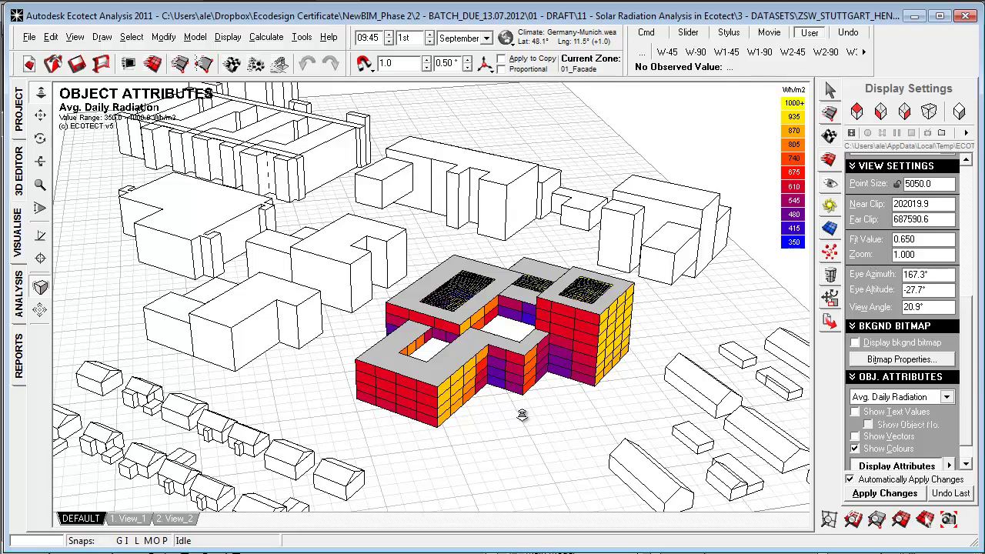
Turn on the 01_Facade and 07_Window zones so the detailed facade and windows are shown on the building
right_click_drag(521, 415, 468, 447)
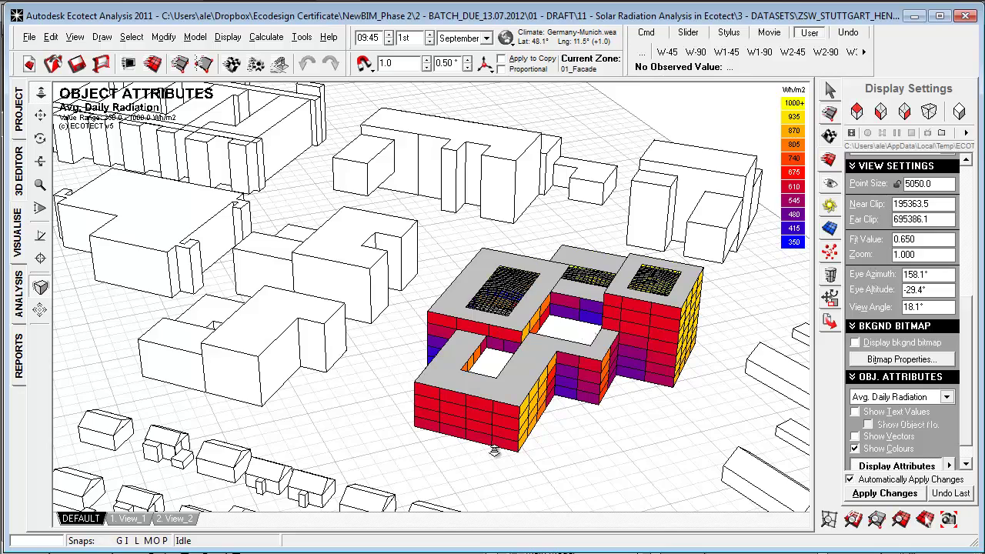
right_click_drag(576, 446, 510, 428)
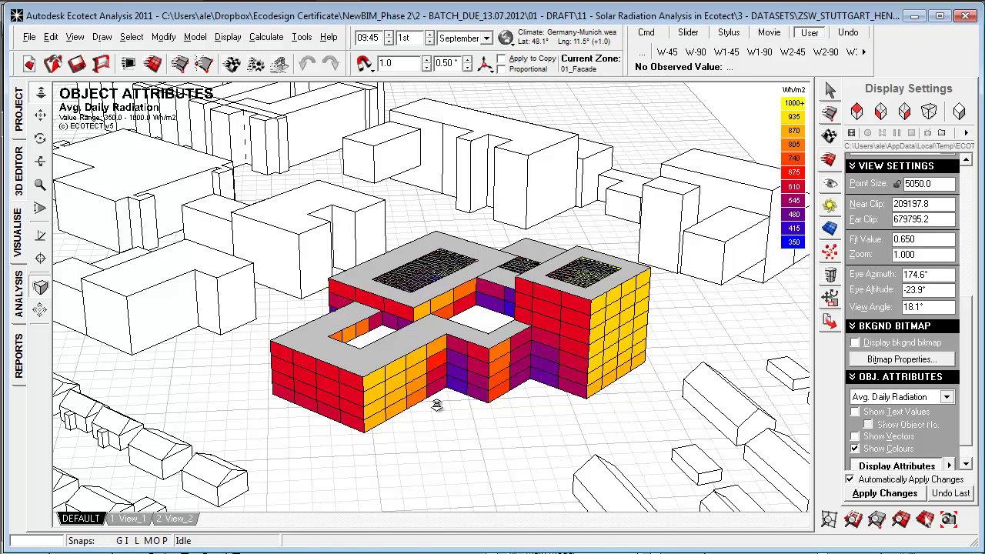
right_click_drag(410, 424, 451, 436)
scroll(508, 436, "up", 1)
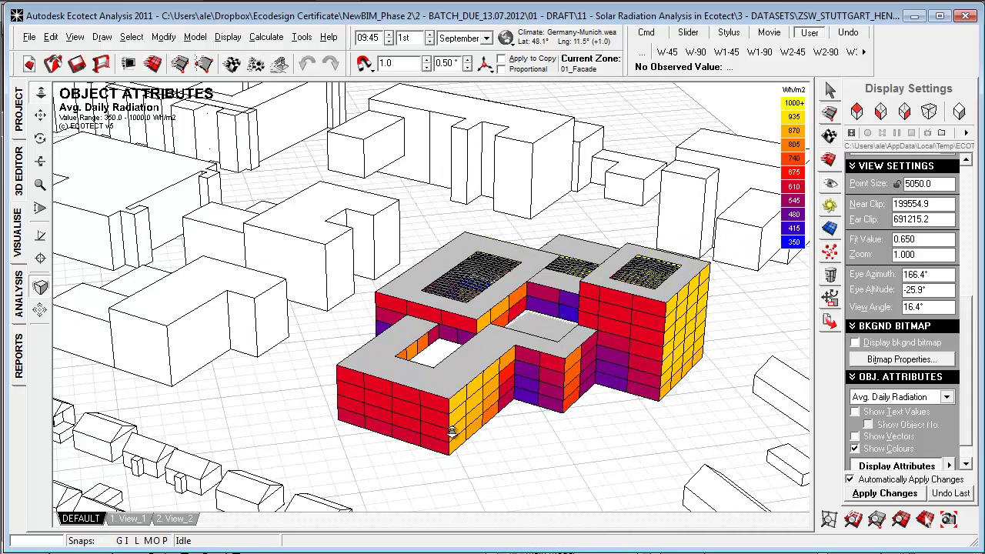
left_click(830, 135)
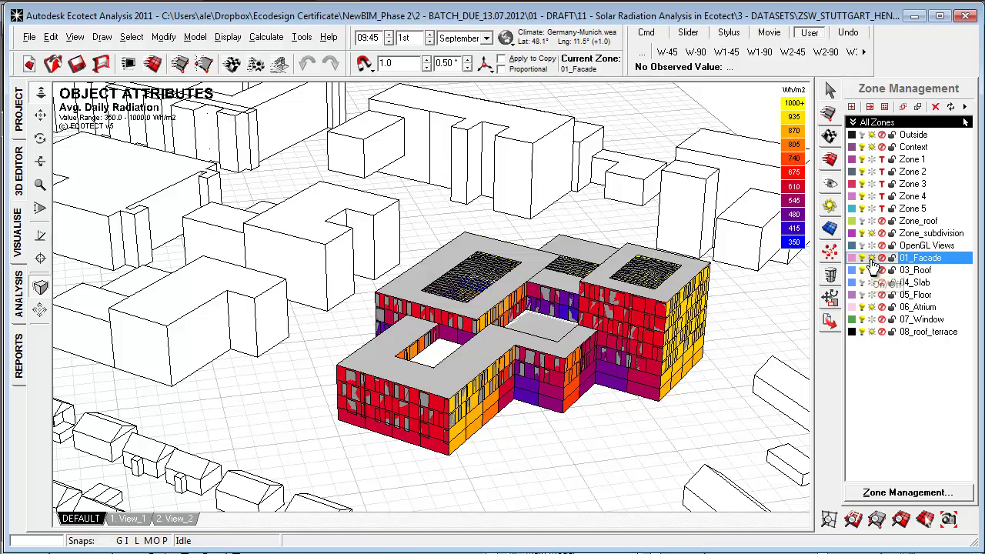
right_click_drag(637, 353, 643, 425)
left_click(920, 320)
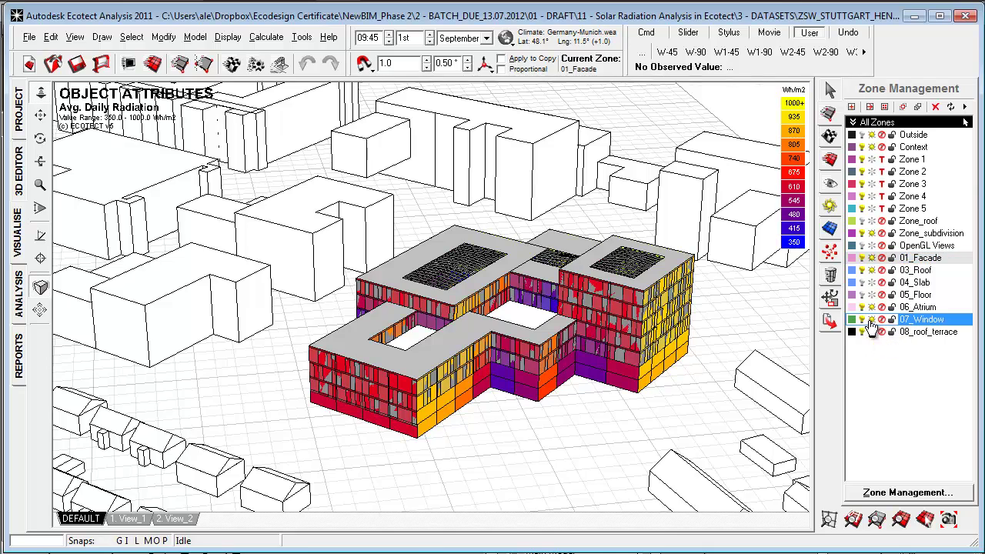
Examine the average daily radiation colours on the building's facades from several sides
right_click_drag(605, 323, 488, 439)
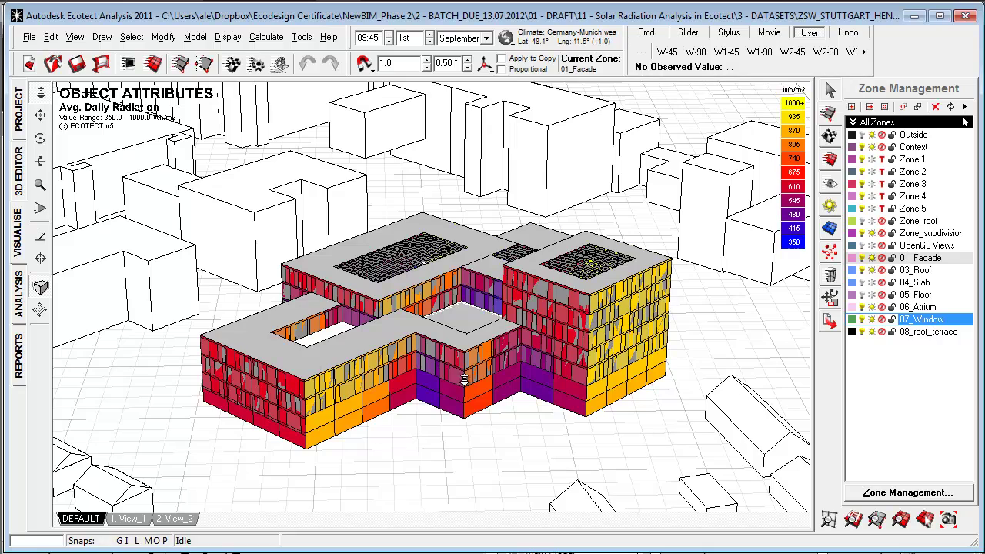
right_click_drag(368, 341, 662, 394)
right_click(573, 452)
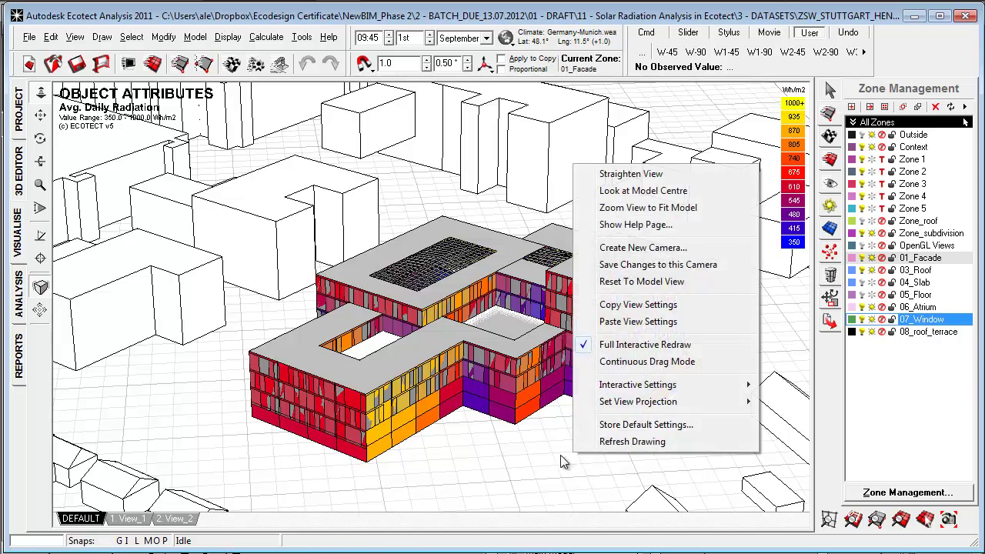
right_click_drag(568, 459, 492, 468)
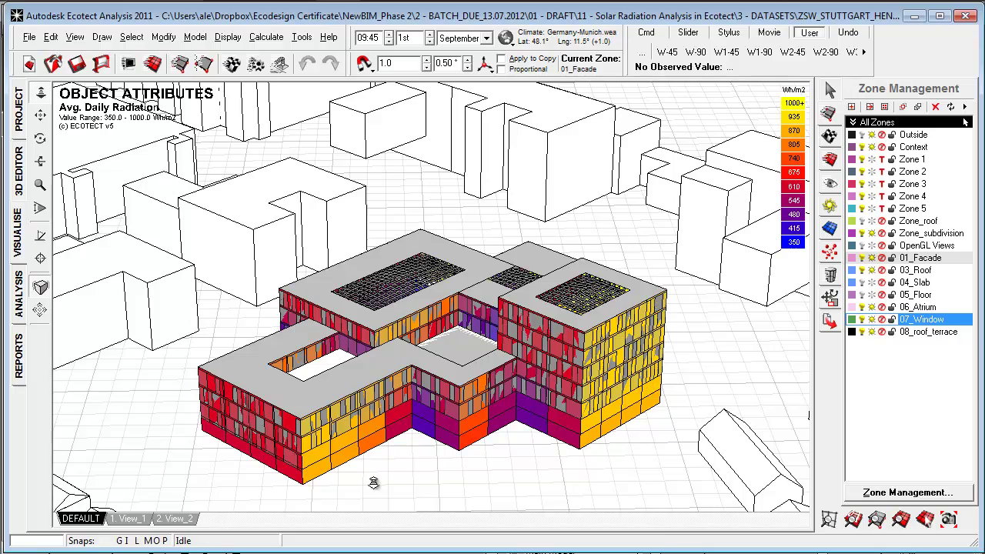
middle_click_drag(257, 485, 469, 405)
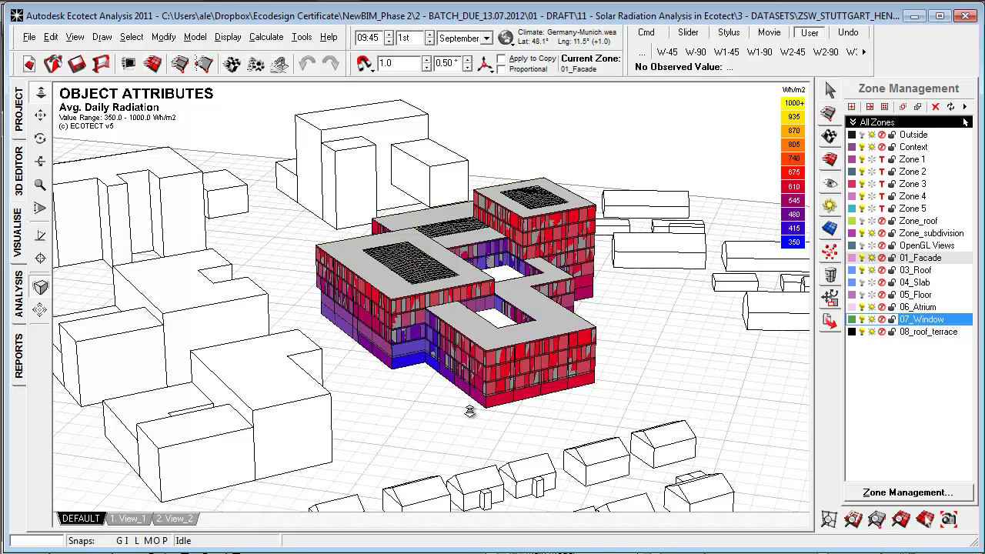
right_click_drag(469, 412, 337, 297)
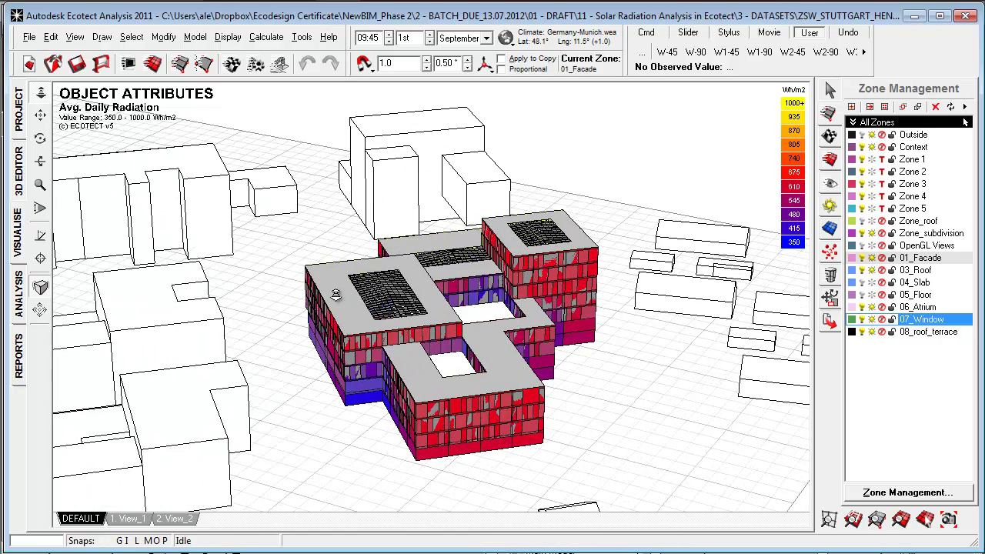
Turn on text values for the Avg. Daily Radiation attribute display
left_click(228, 37)
mouse_move(285, 129)
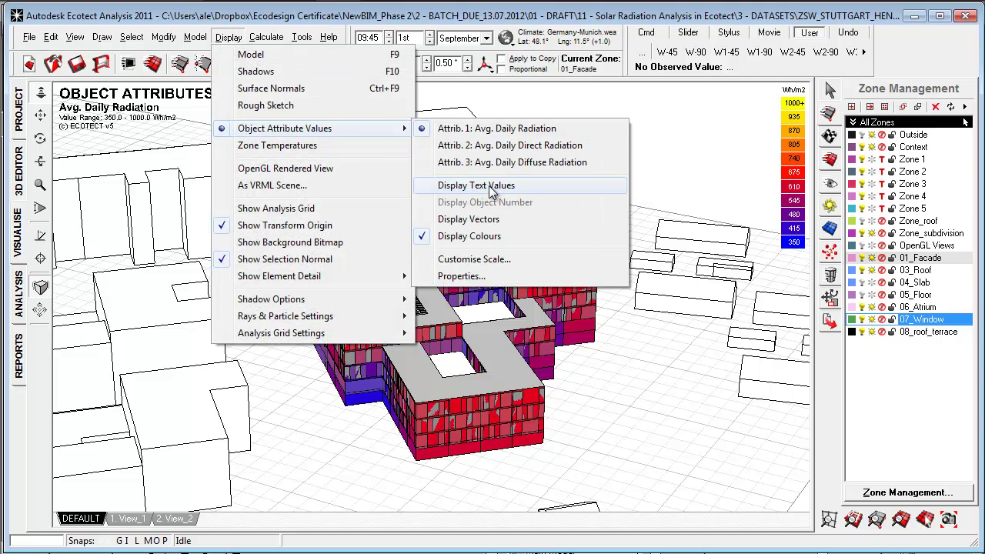
left_click(477, 185)
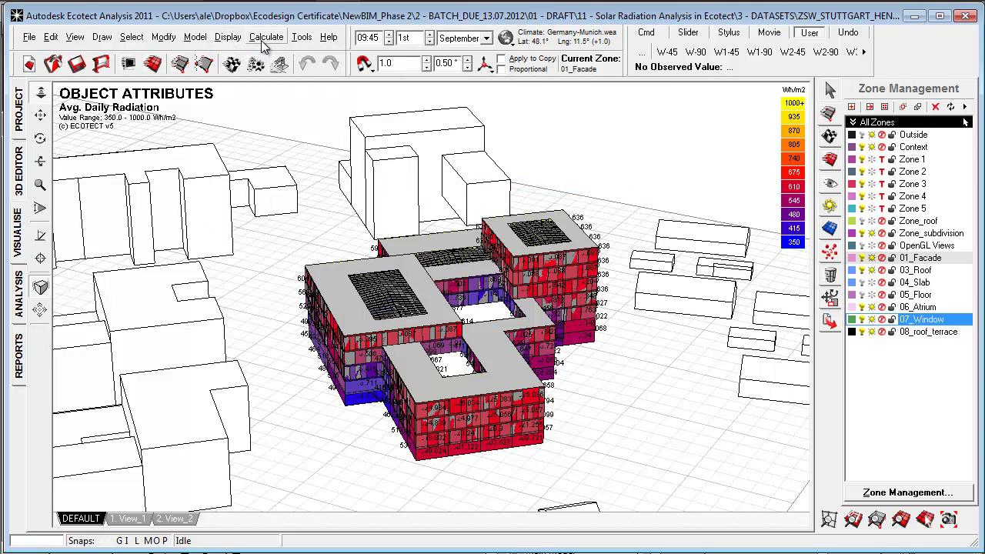
Turn on vectors for the radiation attribute display and view them around the building
left_click(227, 37)
mouse_move(285, 129)
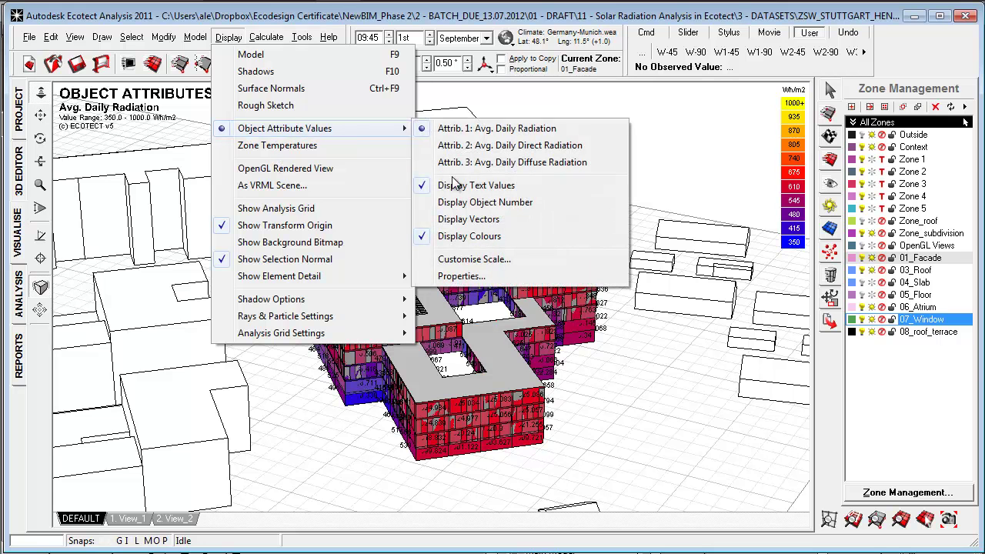
left_click(478, 219)
right_click(329, 334)
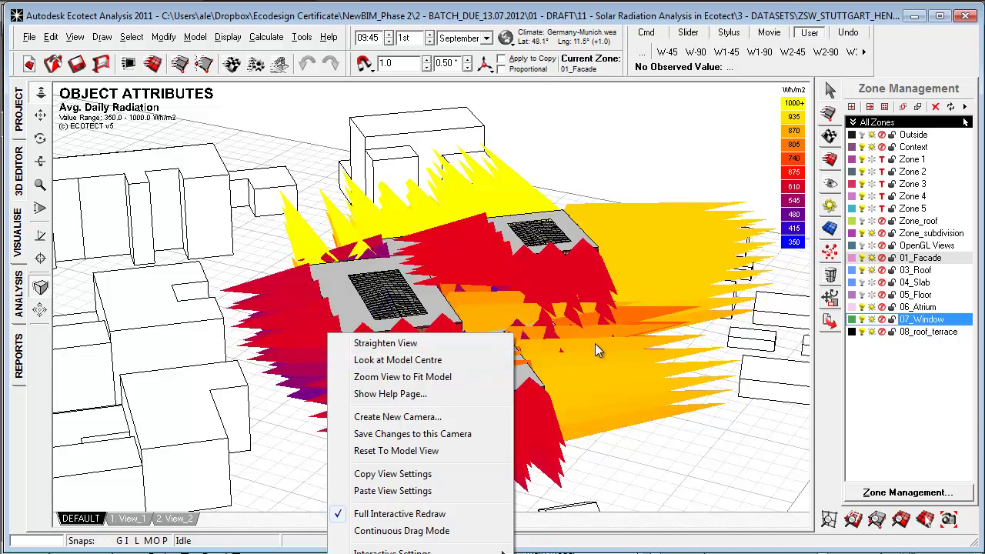
left_click(418, 361)
left_click_drag(597, 340, 638, 377)
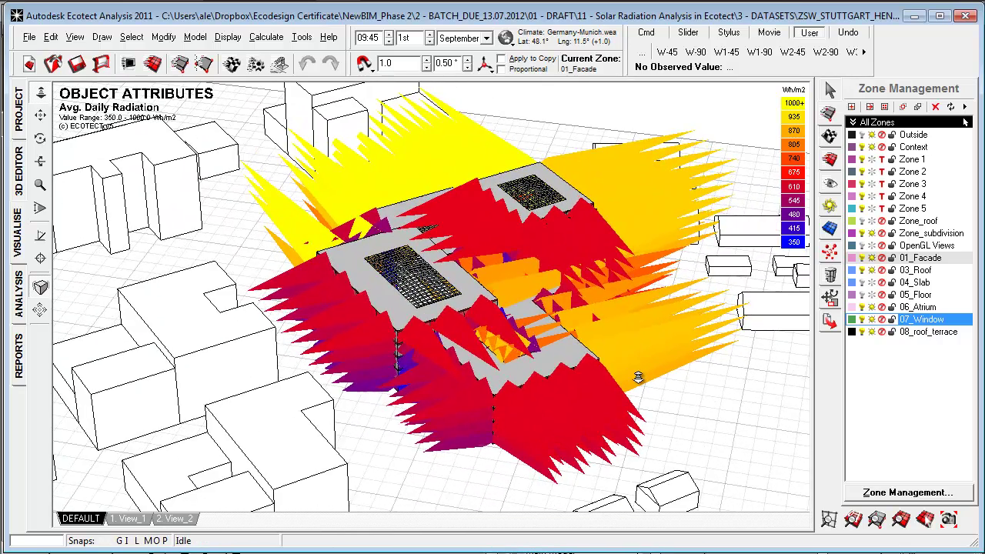
Turn off the vectors in the object attribute display
left_click(228, 37)
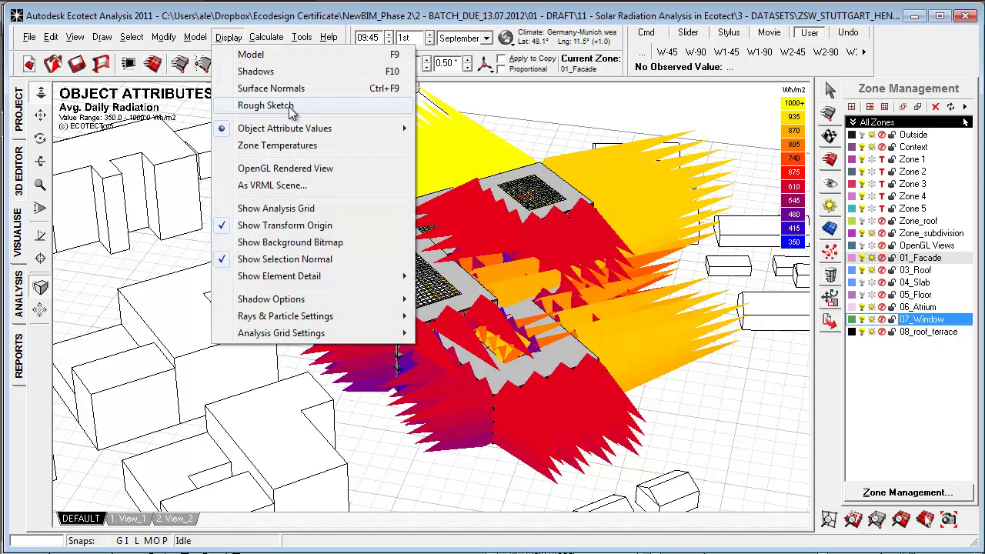
mouse_move(306, 131)
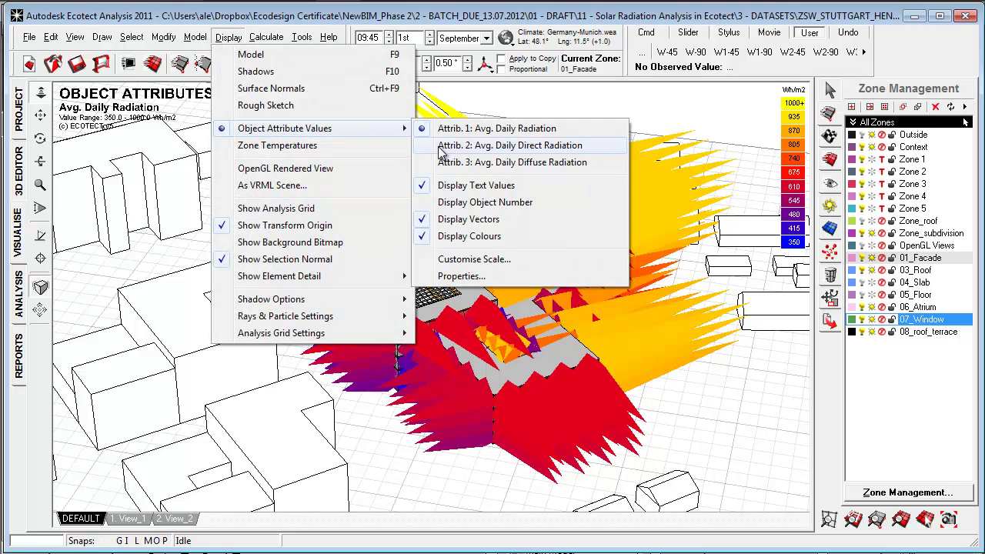
left_click(426, 221)
right_click_drag(564, 350, 260, 71)
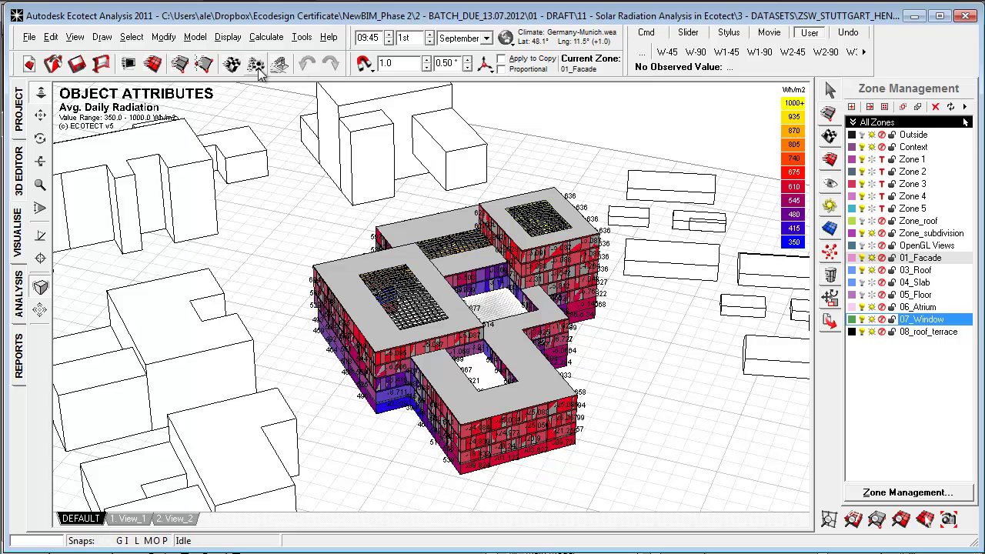
Analyse the Avg. Daily Radiation data from the object attribute properties to produce an object attributes report, and close Attribute Management
left_click(830, 160)
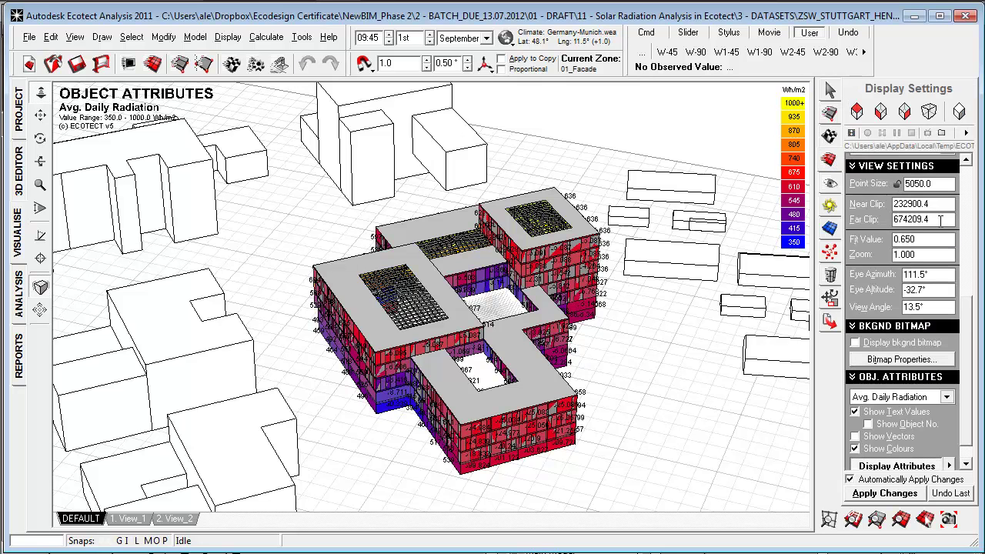
scroll(971, 339, "down", 1)
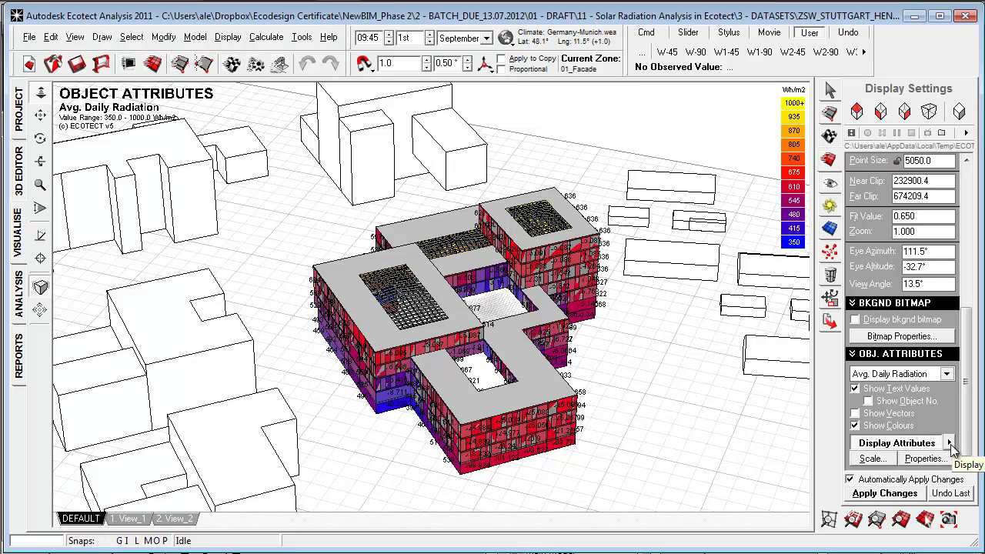
left_click(952, 450)
left_click(963, 475)
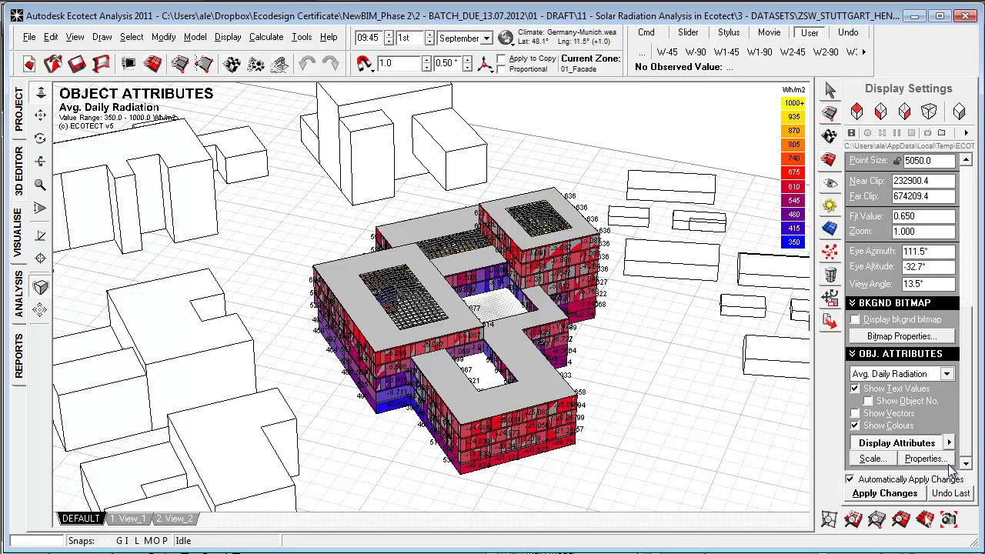
left_click(925, 459)
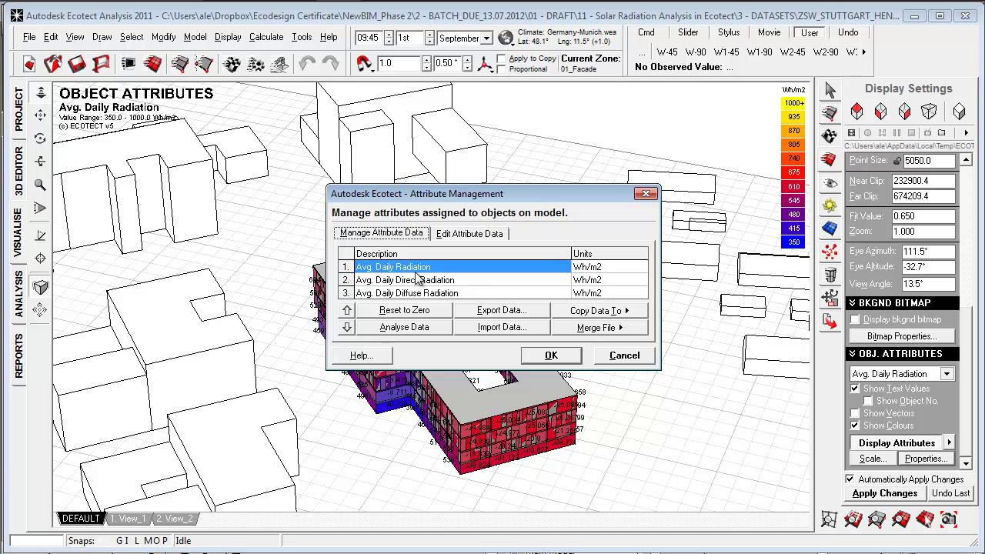
left_click(420, 333)
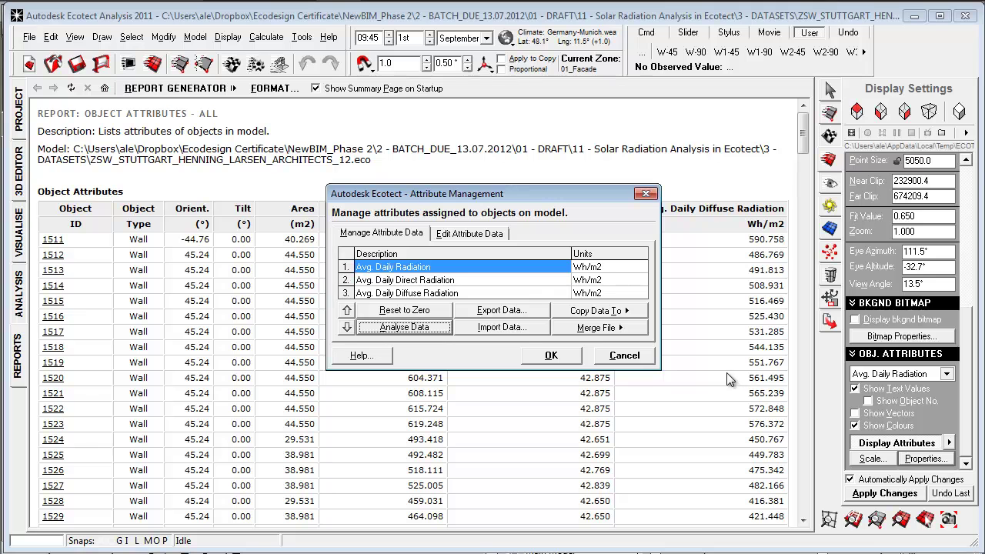
left_click(554, 356)
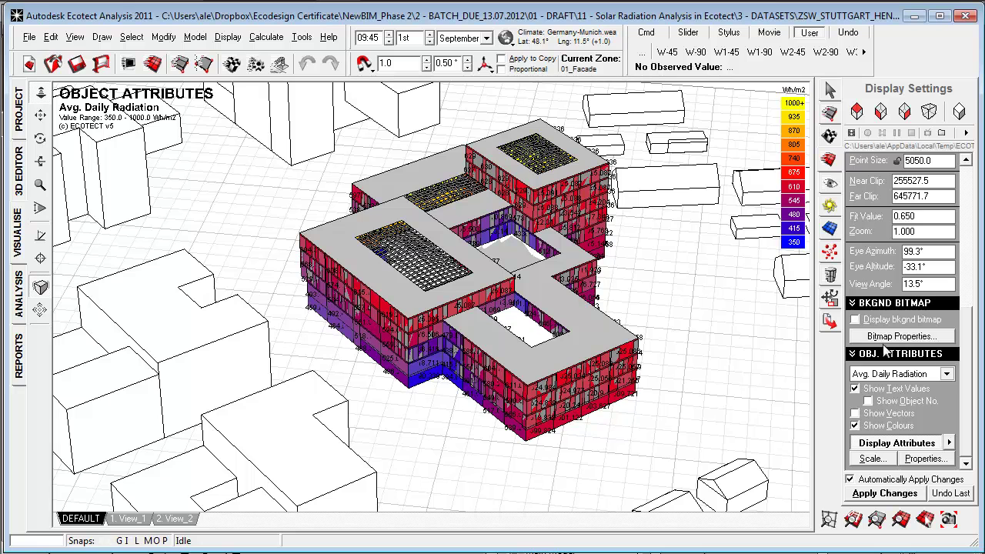
Review the colour range and the minimum and maximum values of the attribute legend's colour scale
left_click(872, 459)
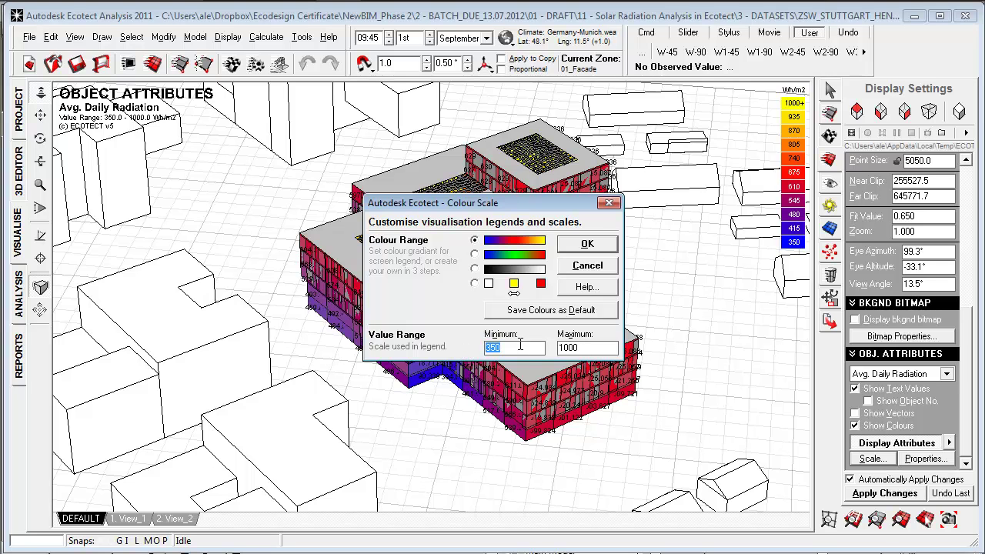
key("Tab")
left_click(587, 244)
Run a Solar Exposure calculation on the Simple.eco model to chart the average daily incident solar radiation
right_click_drag(539, 256, 396, 399)
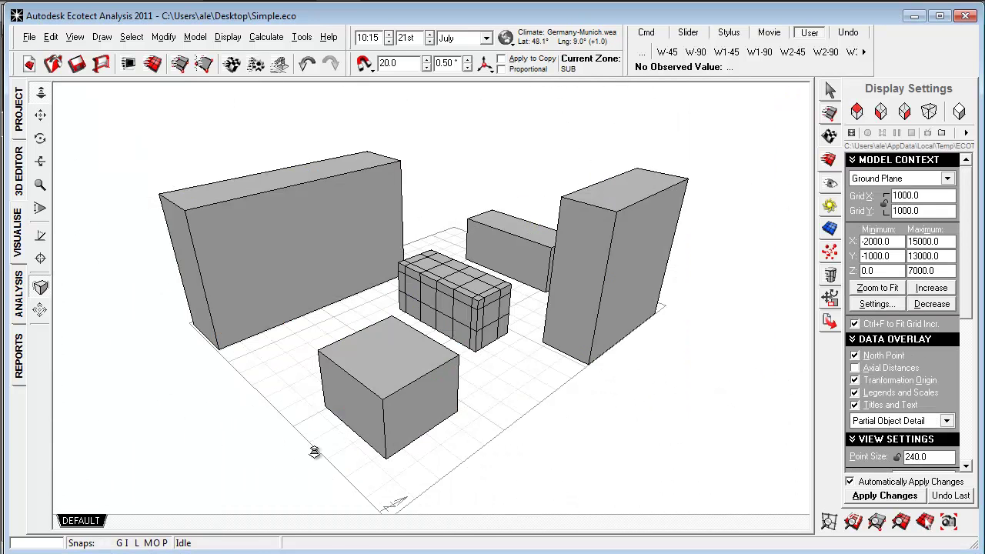
right_click_drag(249, 447, 268, 426)
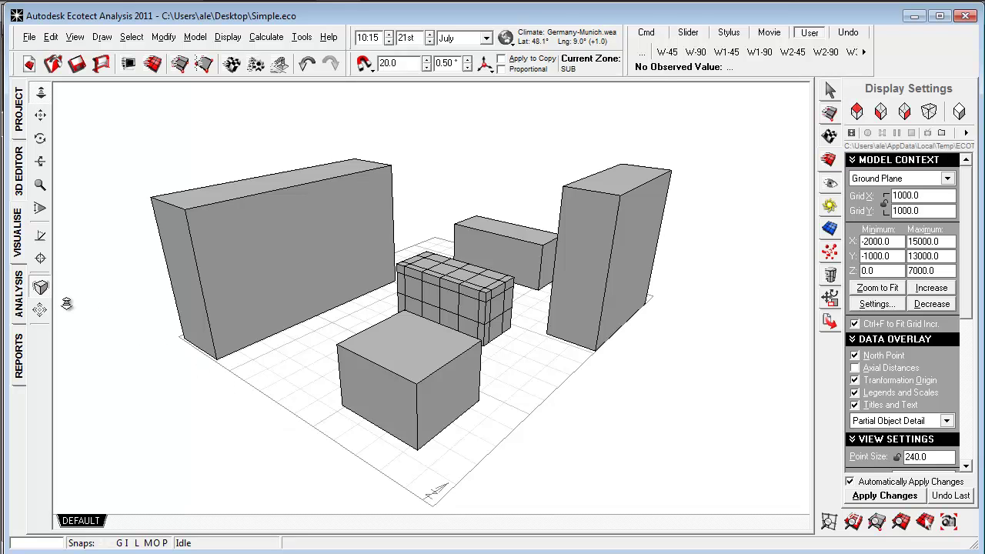
left_click(264, 39)
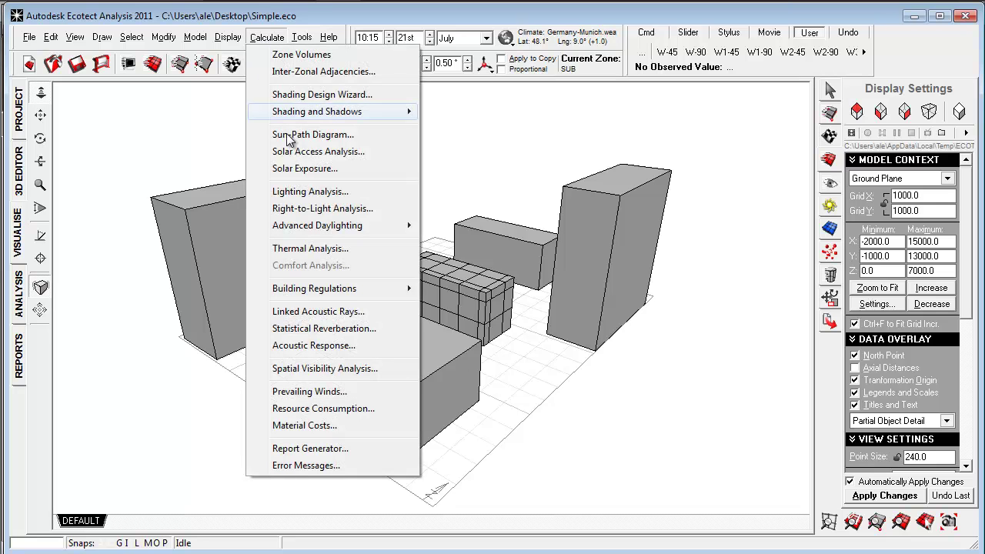
left_click(310, 175)
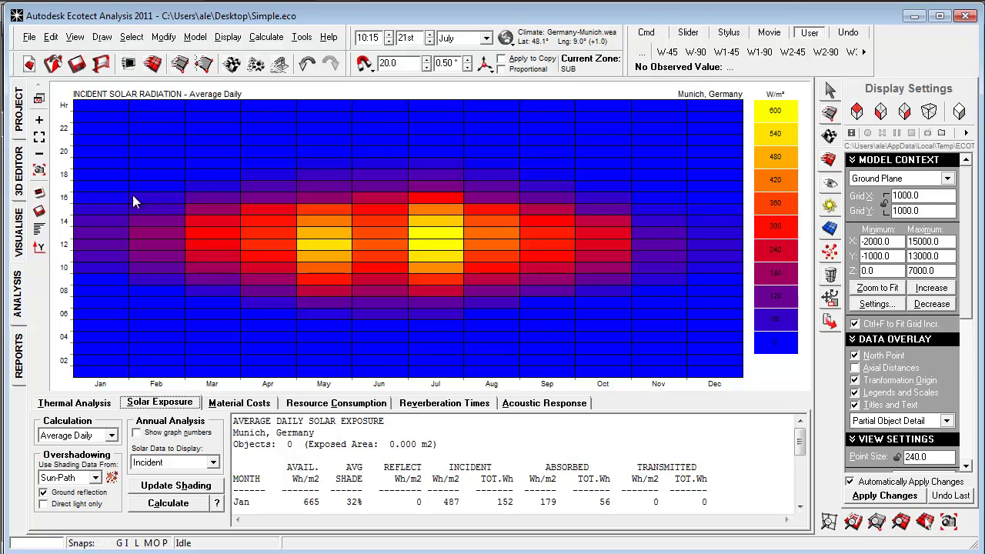
Select the building's subdivided front facade in the 3D model and run the Solar Exposure calculation of average daily incident radiation for it
left_click(20, 177)
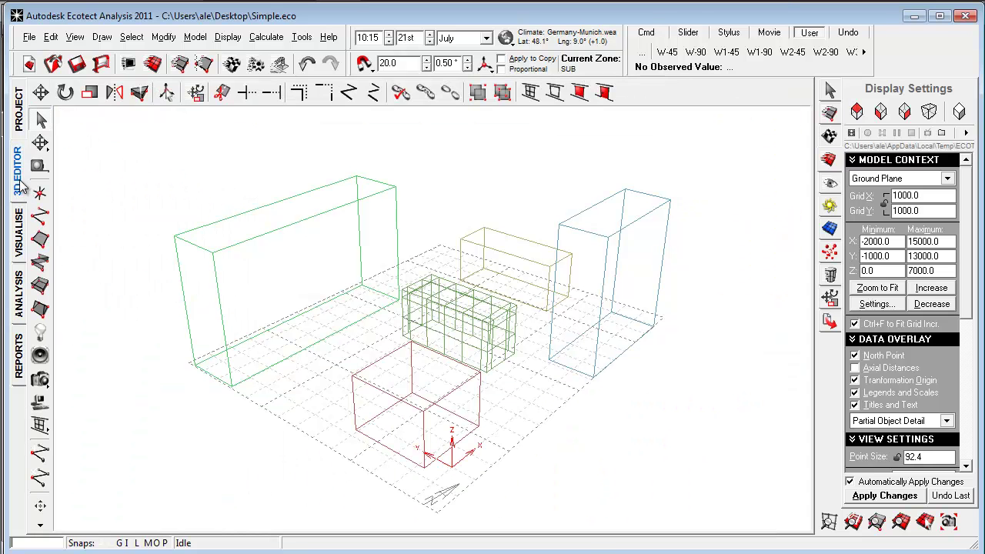
left_click(488, 326)
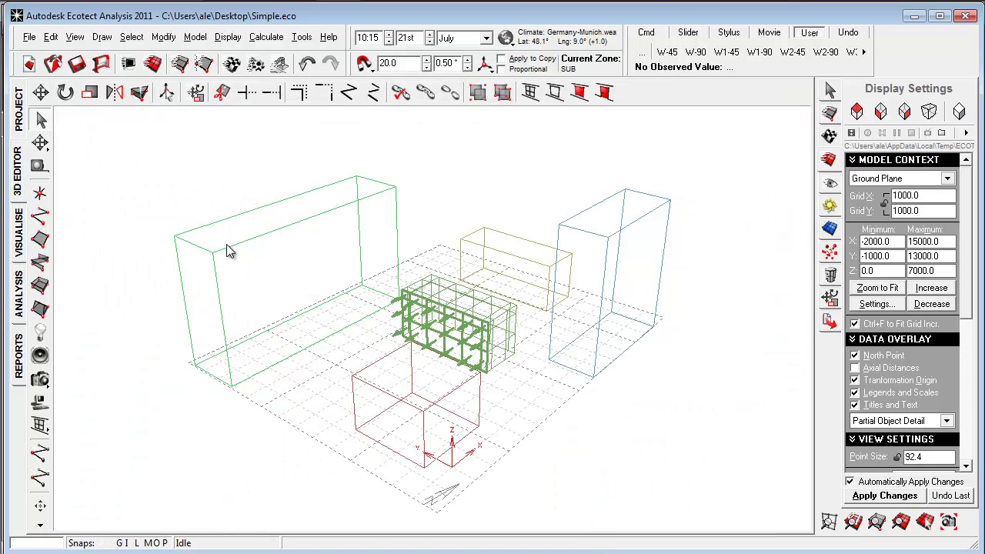
left_click(19, 283)
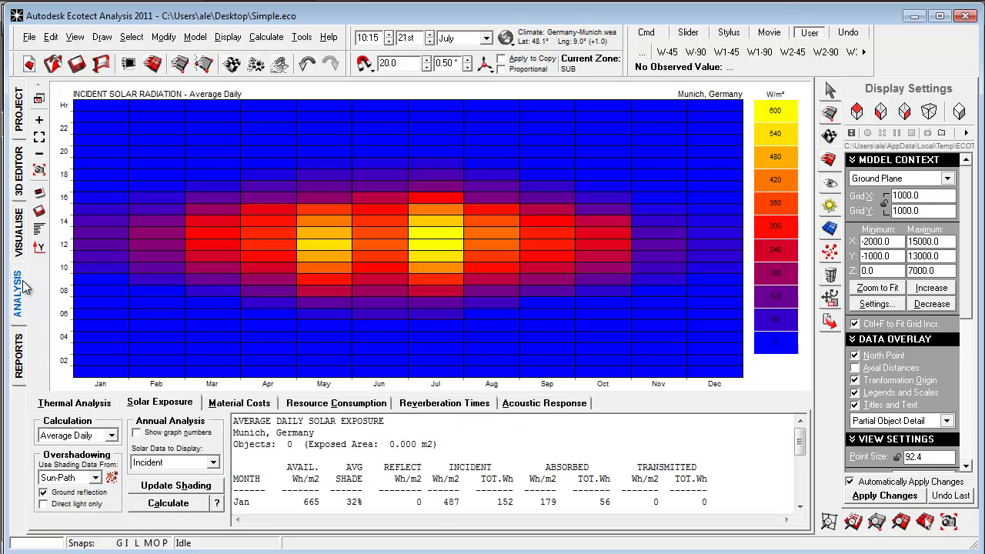
left_click(189, 505)
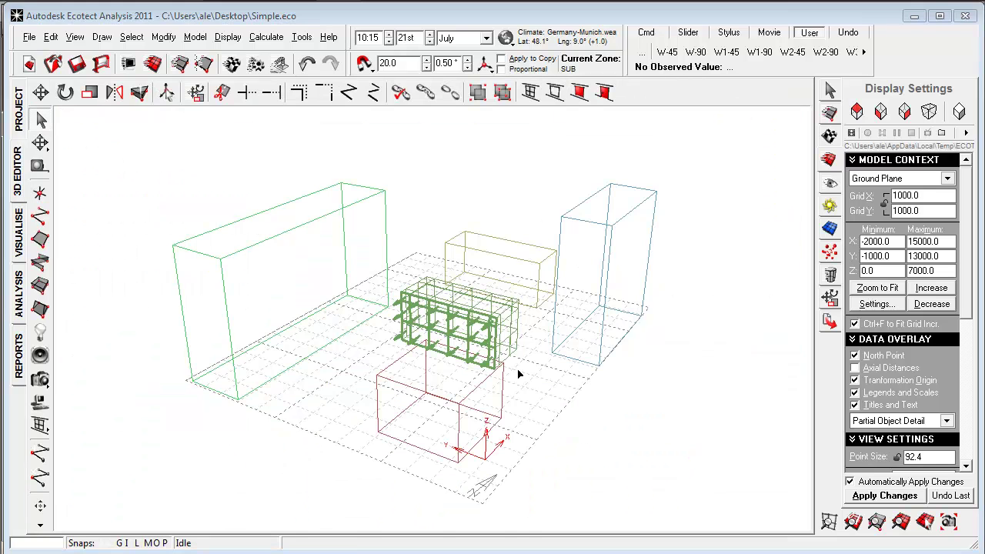
Inspect the subdivided building and its surrounding blocks as shaded volumes from different angles
mouse_move(459, 374)
right_mouse_down()
mouse_move(444, 405)
mouse_move(498, 403)
mouse_move(548, 453)
mouse_move(504, 457)
right_mouse_up()
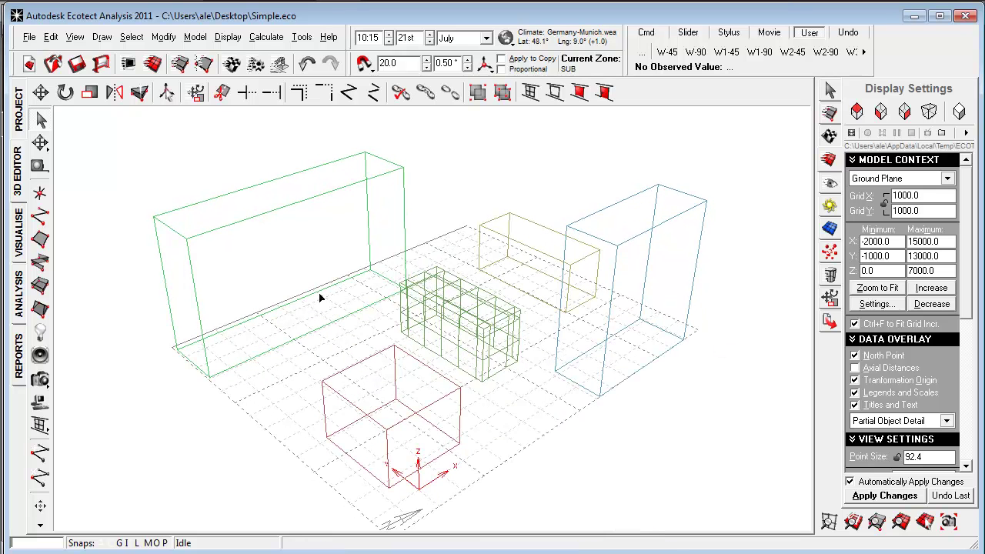
left_click(18, 231)
left_click_drag(466, 356, 466, 377)
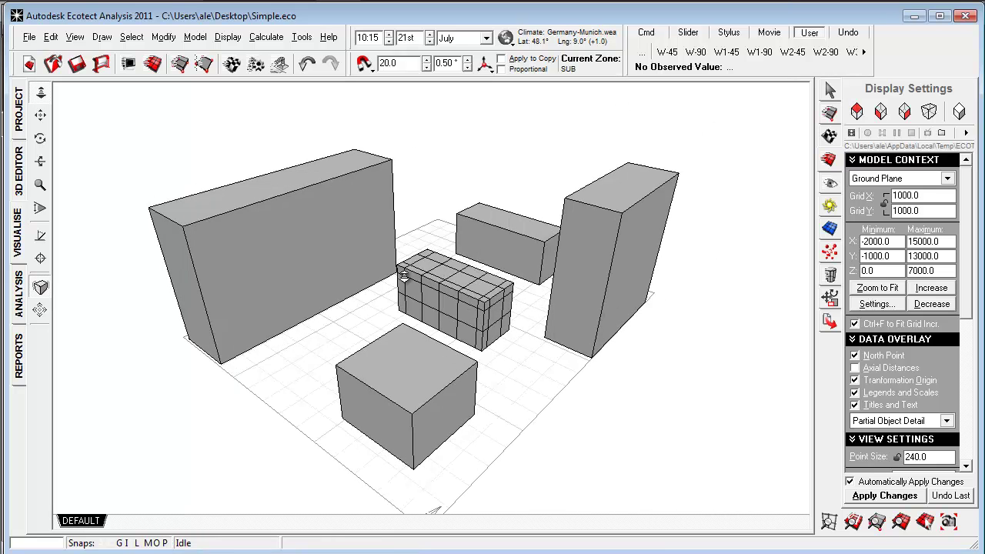
mouse_move(472, 361)
left_mouse_down()
mouse_move(420, 340)
mouse_move(454, 353)
left_mouse_up()
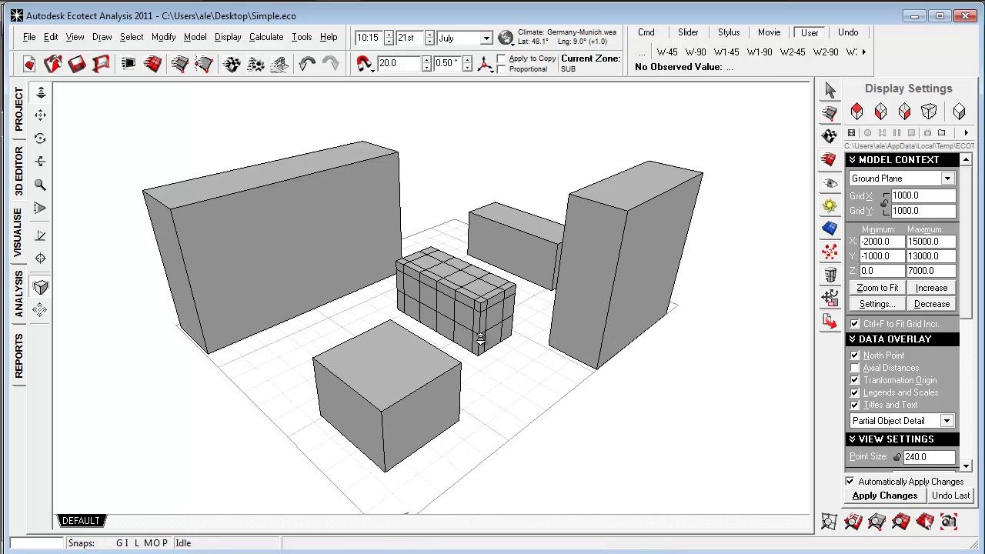
Review the rectangular tile settings of Surface Subdivision for a long facade of the building, and leave them without applying
left_click(17, 183)
right_click_drag(204, 232, 462, 362)
left_click(445, 347)
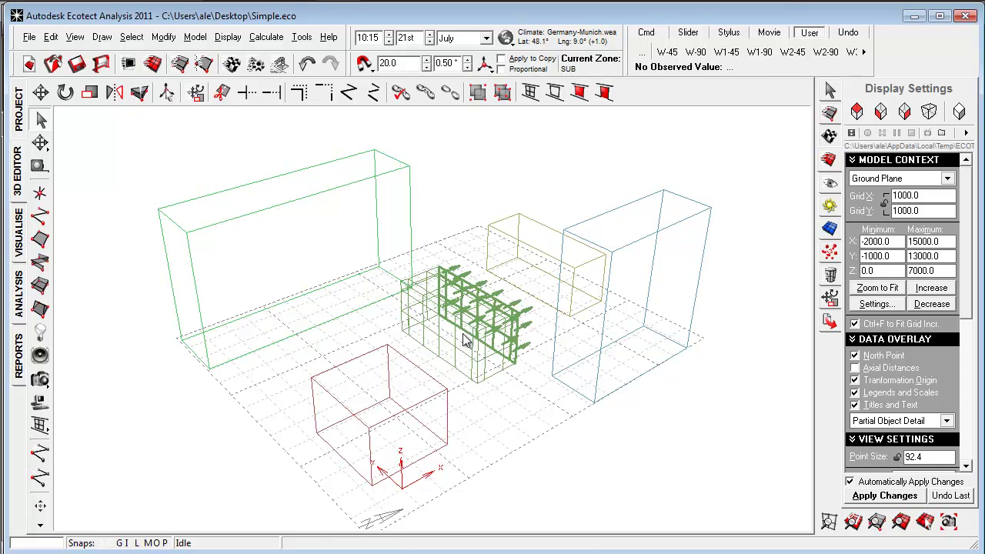
left_click(164, 37)
mouse_move(224, 304)
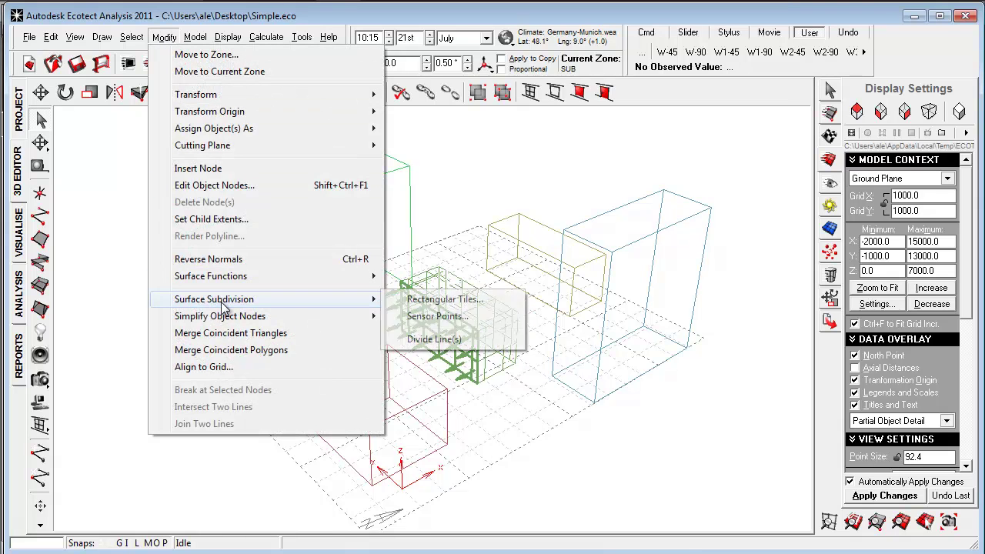
left_click(445, 300)
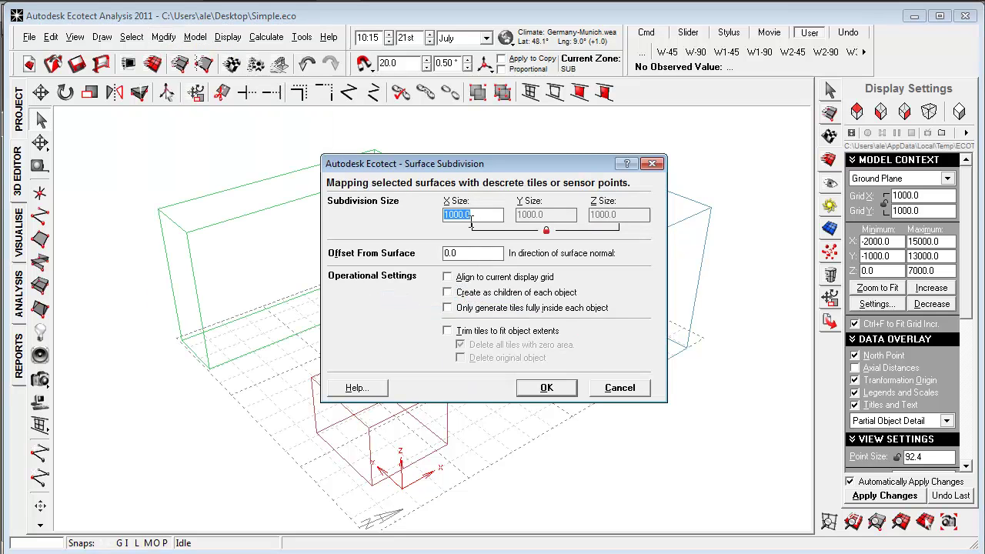
left_click(620, 388)
Select a long facade of the building and check the thermal setting of the SUB zone in the zone list
left_click(529, 446)
right_click_drag(529, 447, 486, 451)
left_click(481, 340)
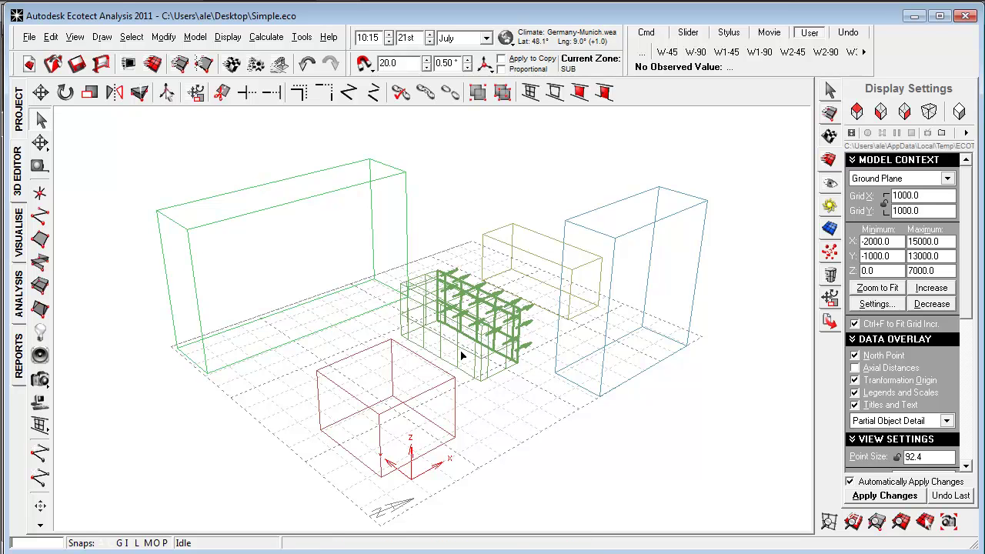
left_click(831, 113)
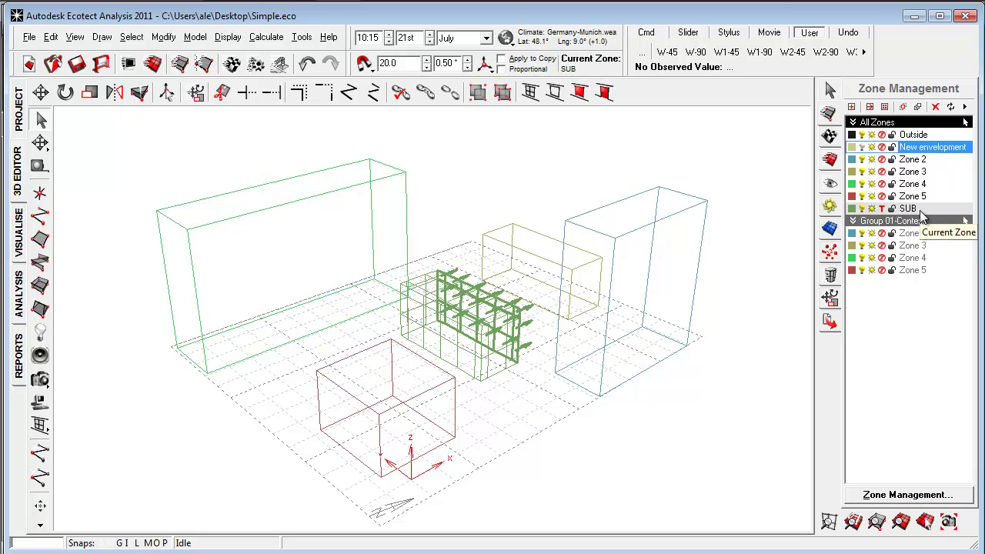
left_click(882, 208)
Clear the selection and set up a Solar Access Analysis of incident solar radiation for 1 January to 31 December, 08:00 to 18:00
left_click(600, 470)
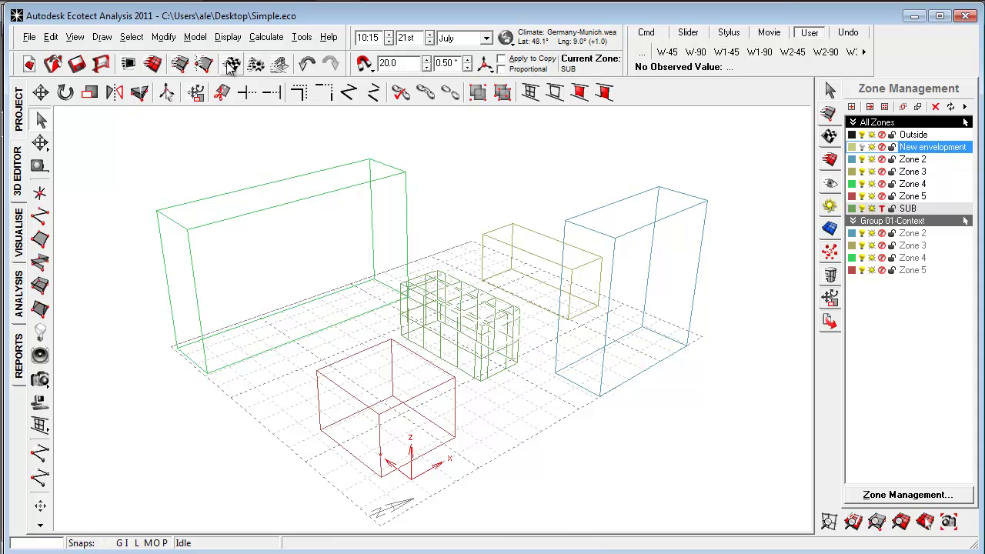
left_click(264, 38)
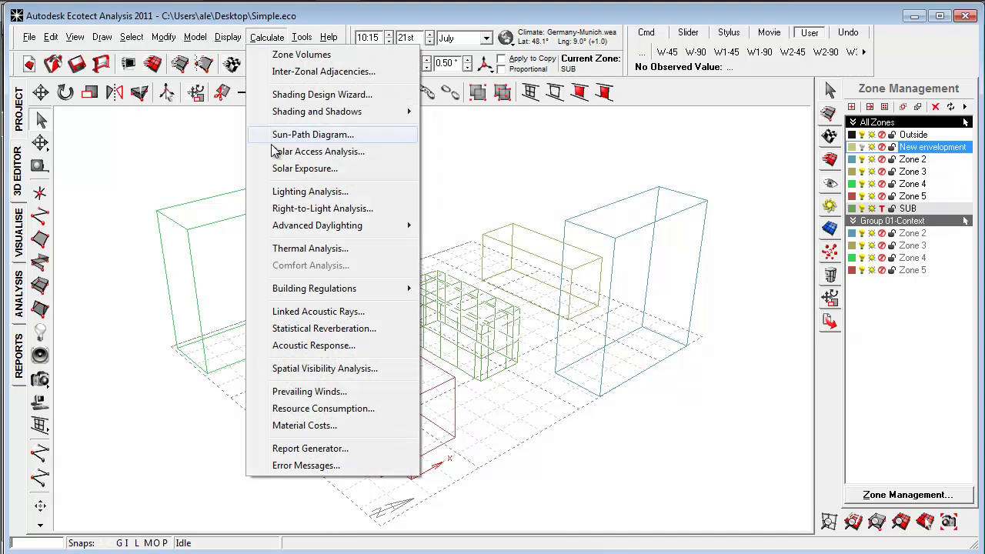
left_click(331, 154)
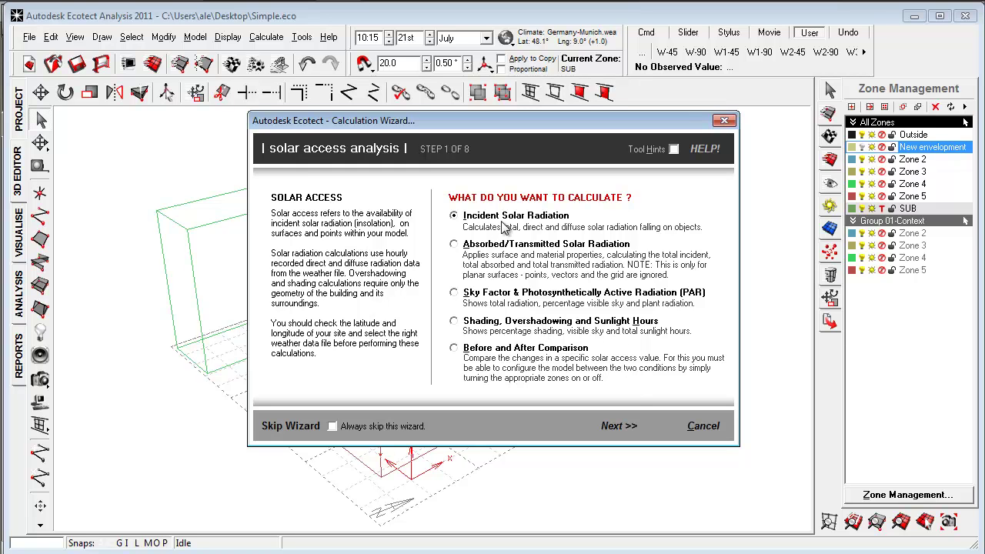
left_click(623, 428)
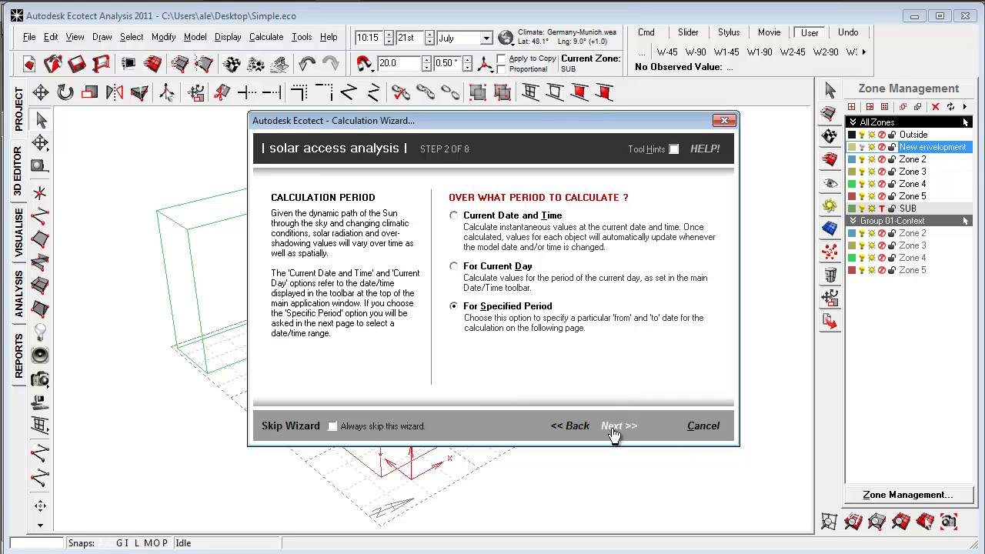
left_click(618, 428)
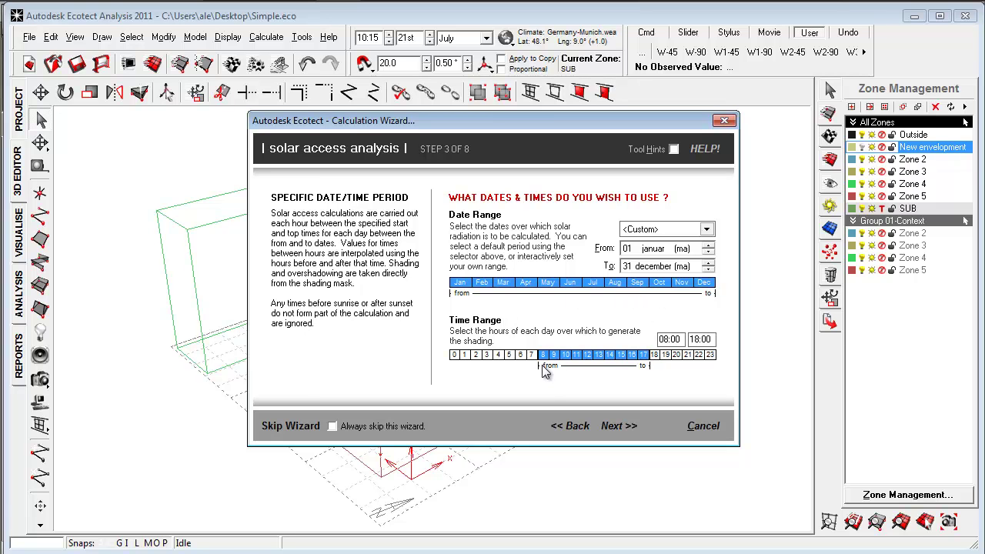
left_click(620, 427)
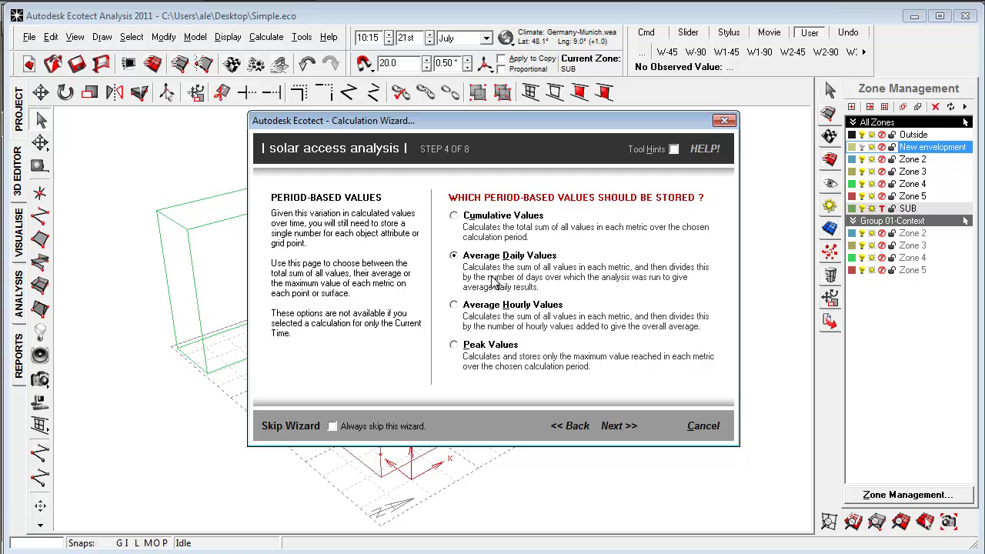
Run the analysis with average daily values for thermal-zone objects, detailed shading calculations, 5 x 5 surface sampling and 5° x 5° sky subdivision
left_click(619, 427)
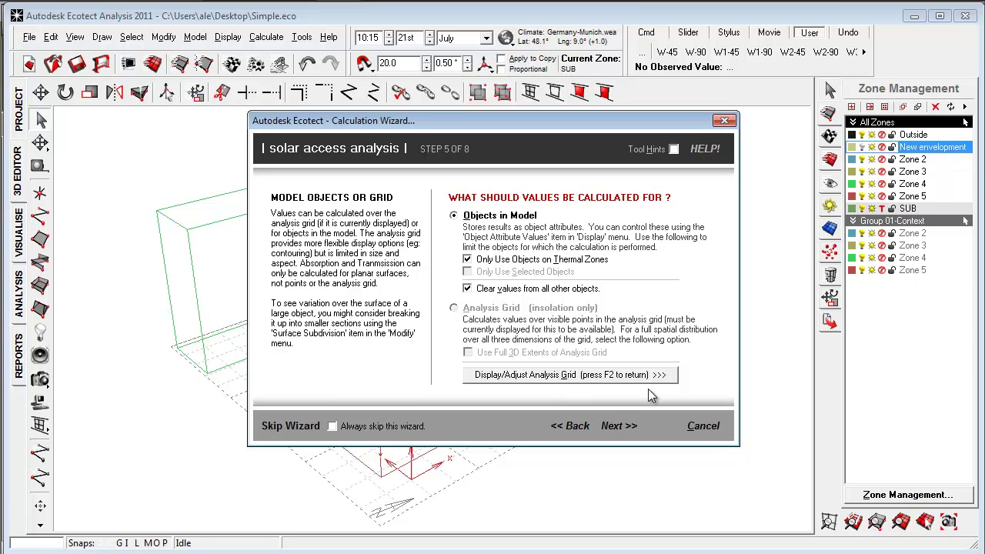
left_click(618, 428)
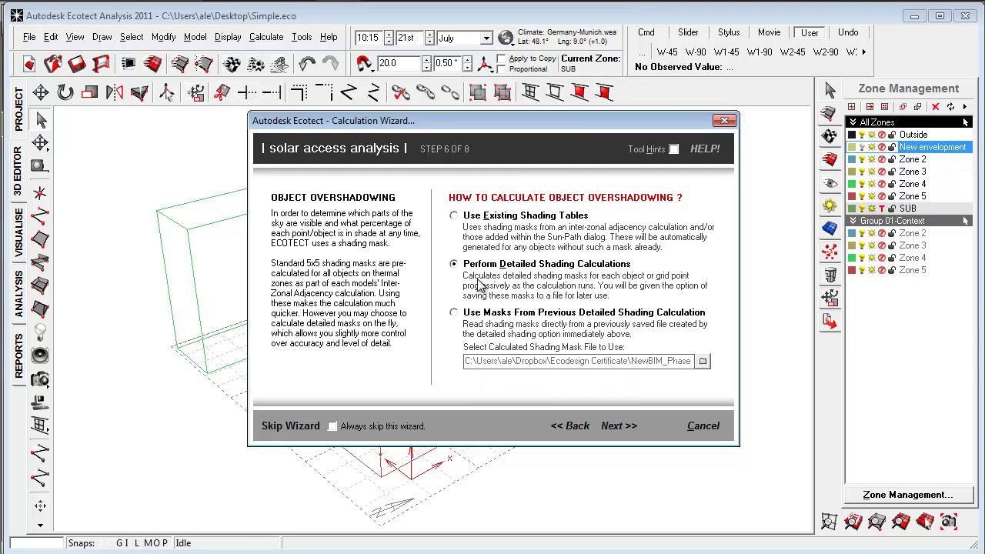
left_click(633, 431)
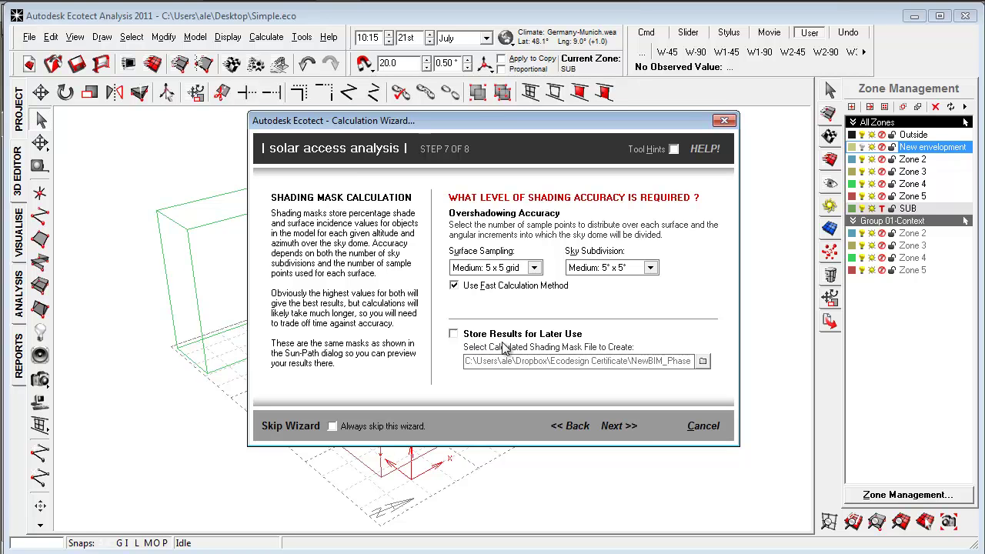
left_click(619, 427)
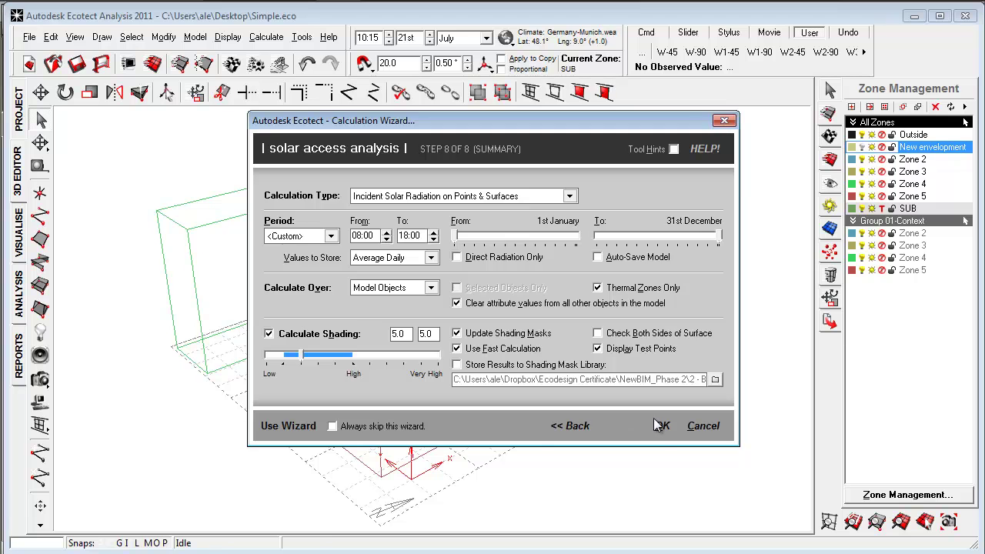
left_click(661, 428)
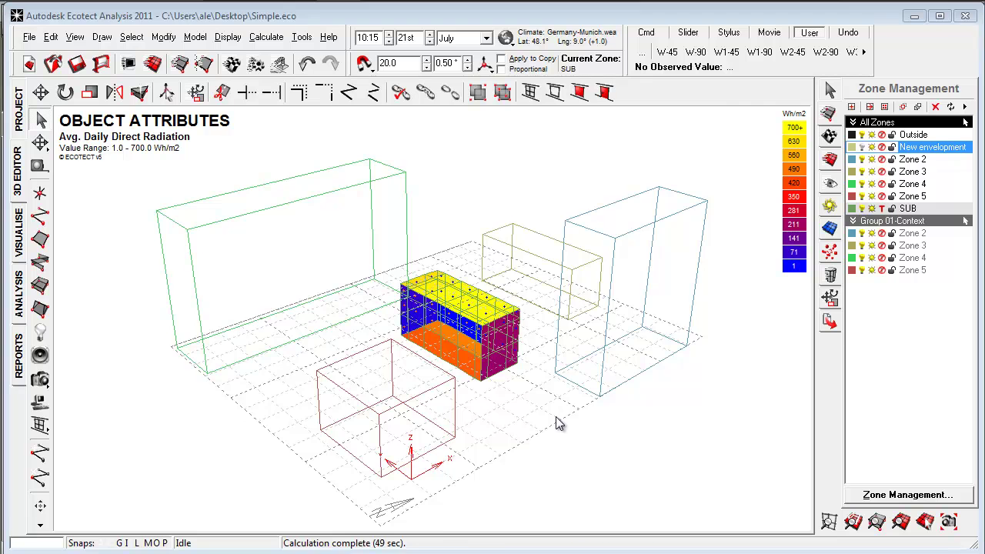
Select the building's roof and calculate its overshadowing percentage in the Sun-Path Diagram with 5.0° azimuth and altitude subdivisions
right_click_drag(555, 416, 437, 375)
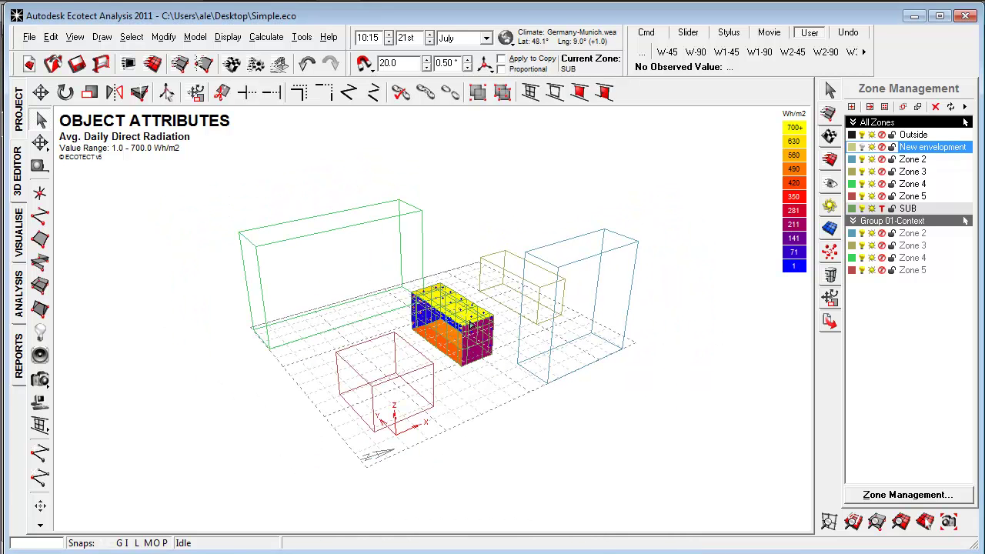
left_click(472, 325)
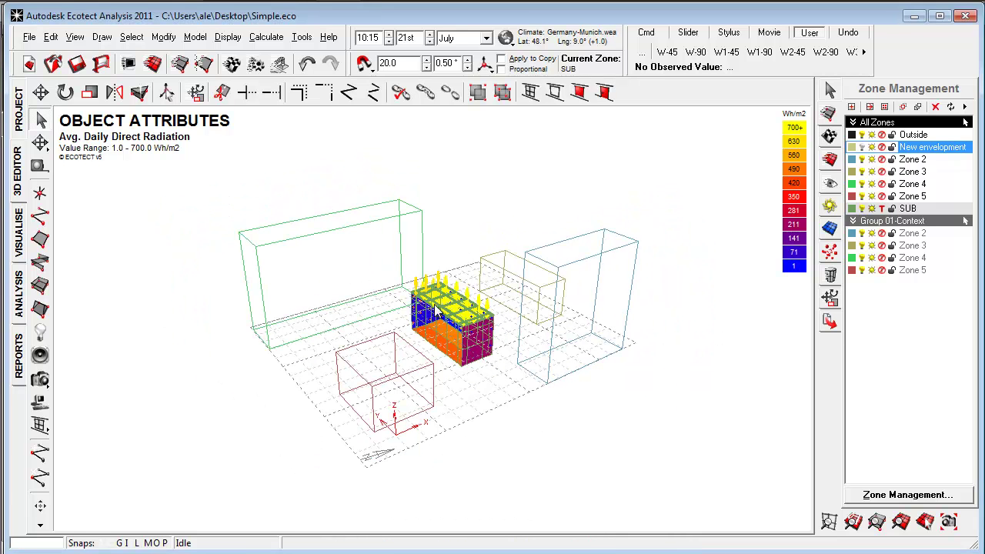
left_click(262, 37)
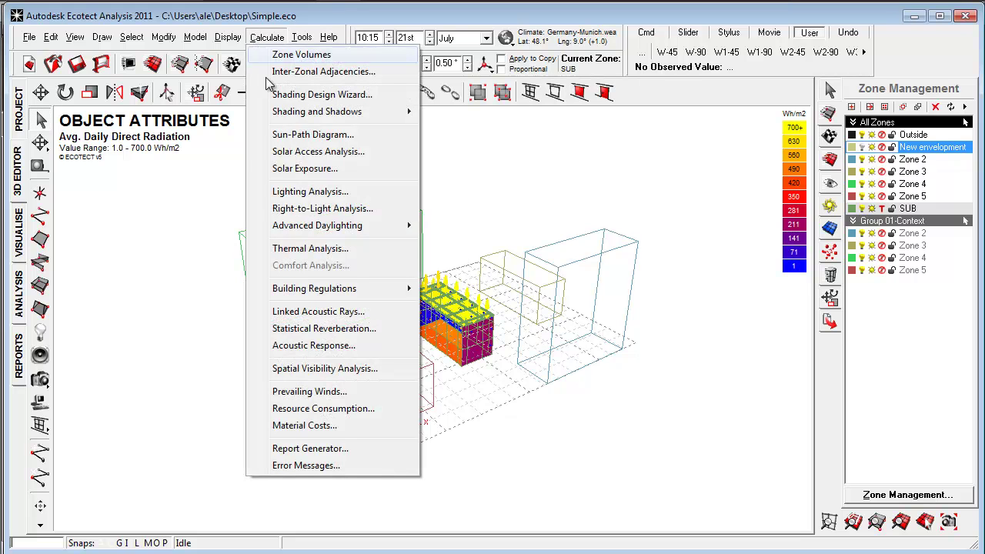
left_click(317, 141)
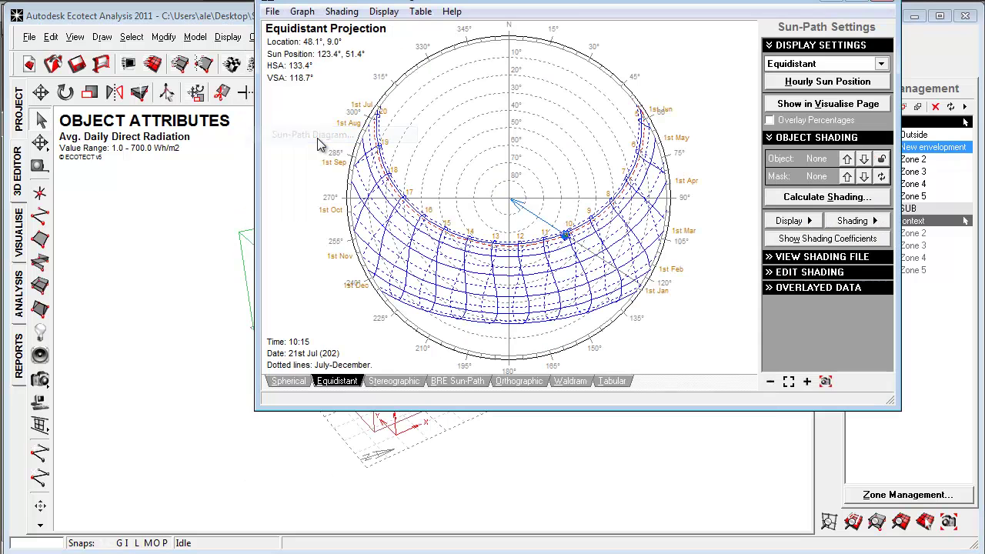
left_click_drag(572, 3, 521, 93)
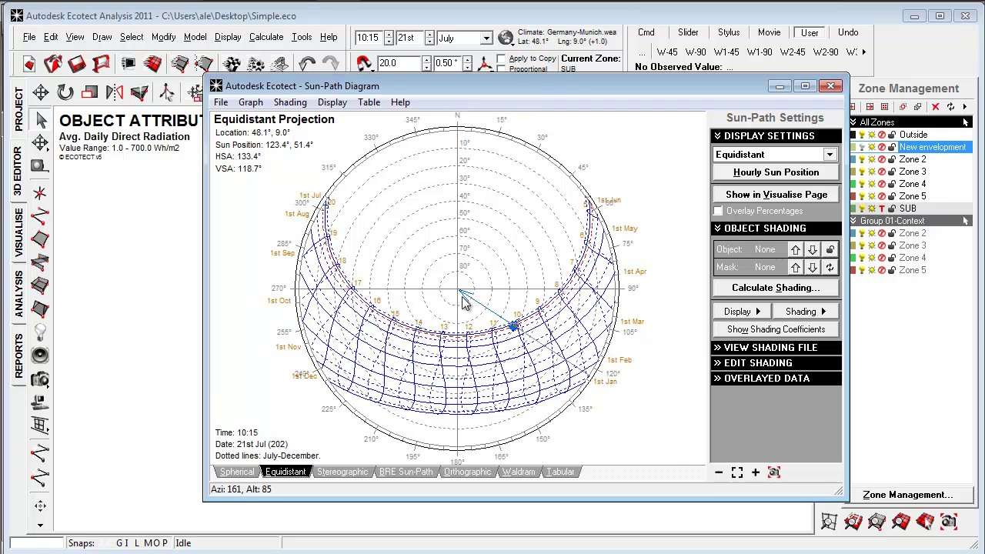
left_click(762, 288)
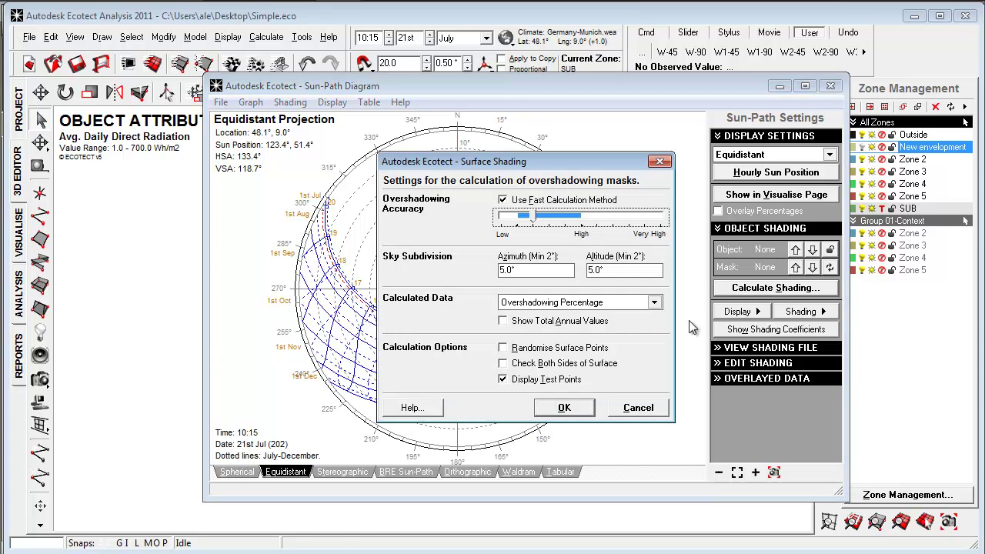
left_click(559, 409)
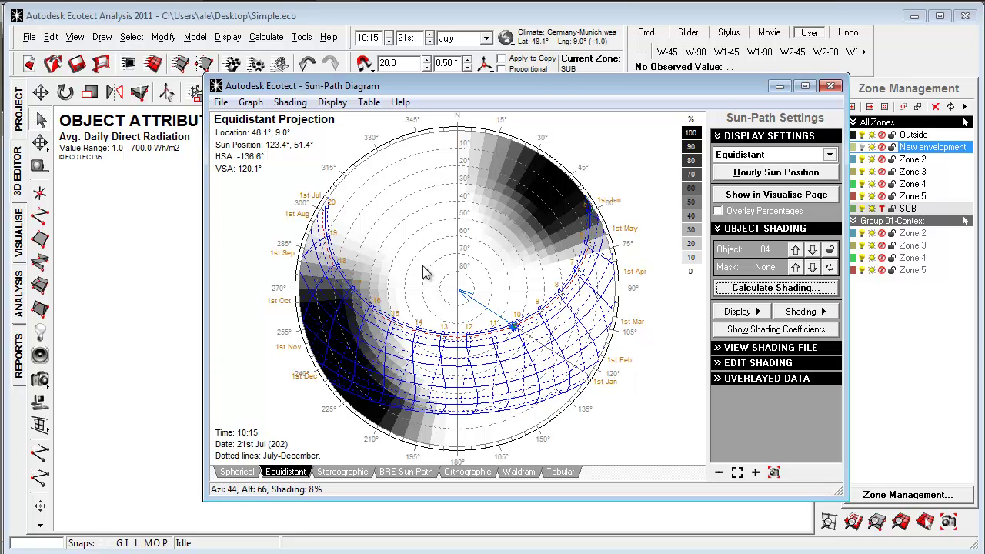
Show the roof's shading mask in the Visualise view and examine it around the model from different angles
left_click(772, 200)
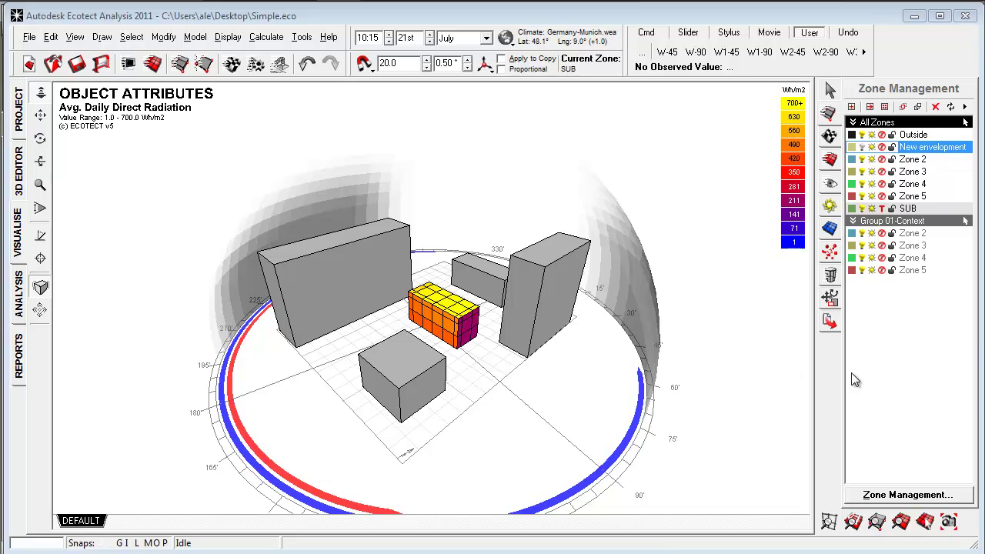
mouse_move(352, 398)
right_mouse_down()
mouse_move(335, 380)
mouse_move(429, 319)
mouse_move(662, 342)
mouse_move(577, 301)
mouse_move(708, 304)
mouse_move(666, 335)
mouse_move(391, 363)
mouse_move(394, 349)
mouse_move(341, 396)
right_mouse_up()
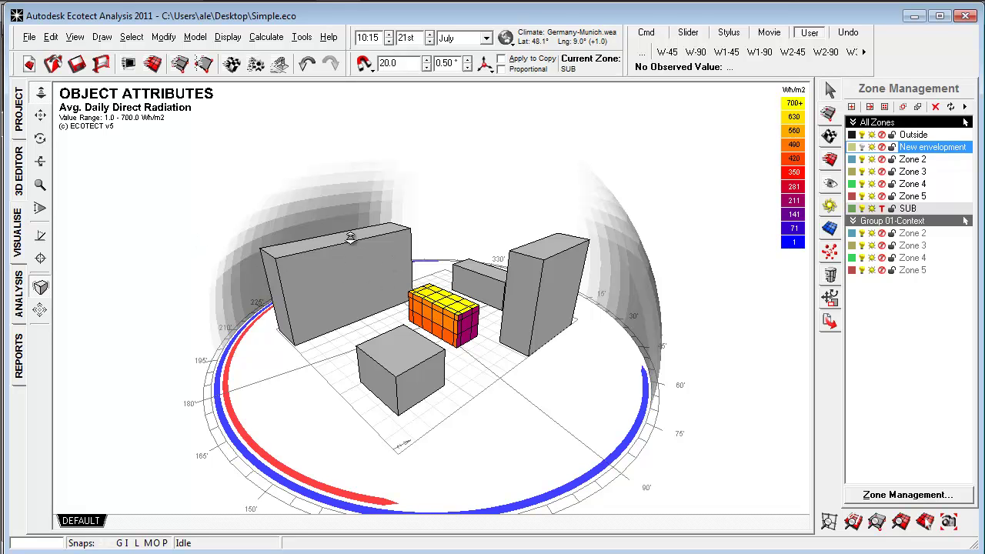
right_click_drag(473, 280, 603, 398)
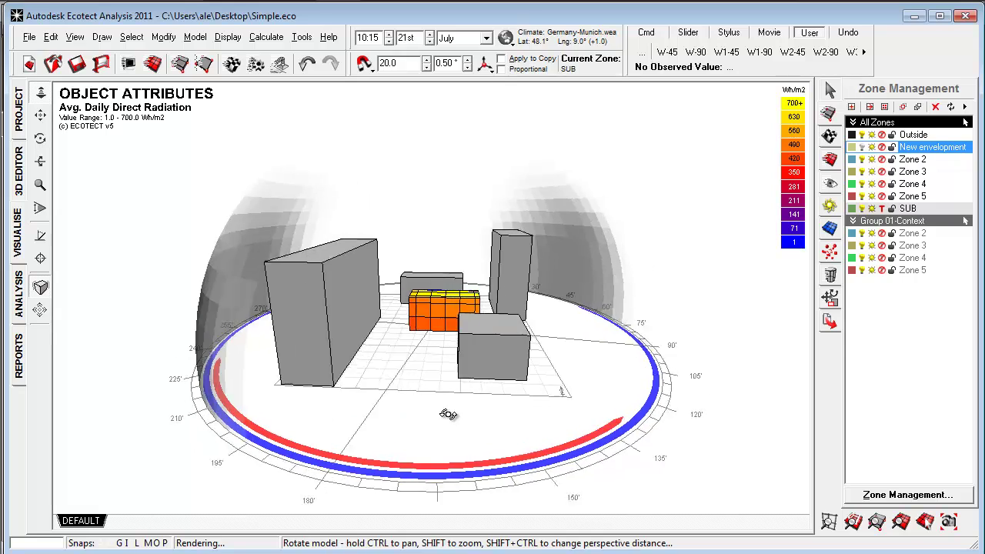